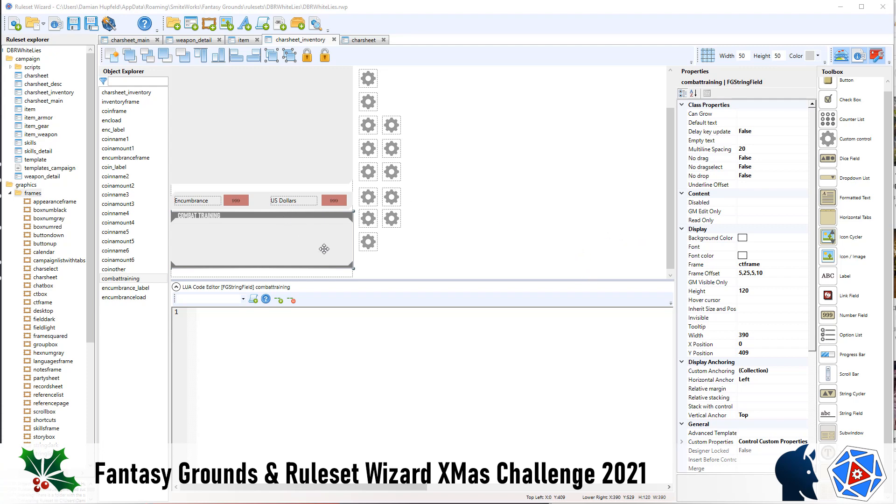
Paste the copied combat training string field into charsheet_main and move it clear of the sheet to X position 440
scroll(297, 218, "up", 1)
scroll(274, 129, "down", 1)
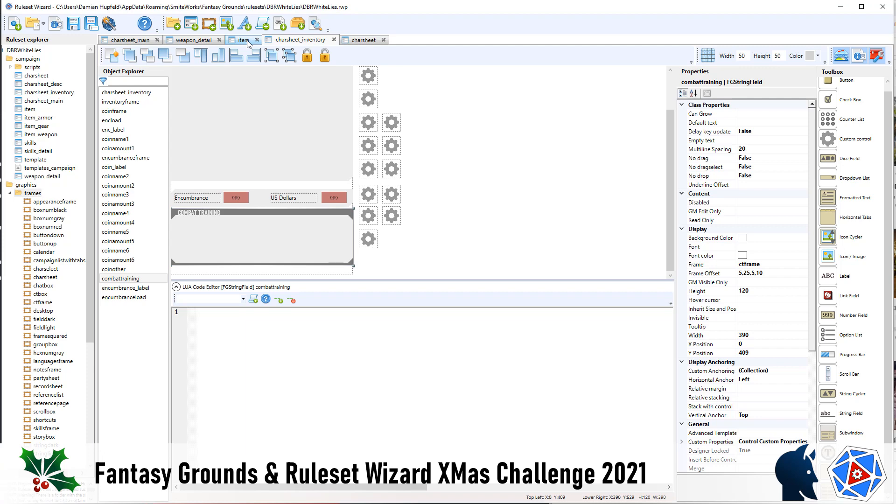
left_click(144, 41)
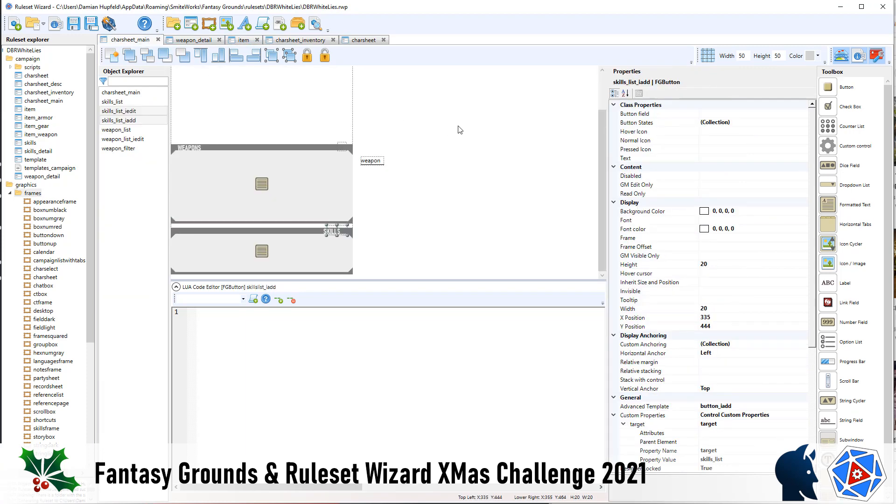
key("ctrl+v")
key("Right")
key("Right")
key("Right")
key("Right")
key("Right")
key("Right")
key("Right")
key("Right")
key("Right")
key("Right")
key("Right")
key("Right")
key("Right")
key("Right")
key("Right")
key("Right")
key("Right")
key("Right")
key("Right")
key("Right")
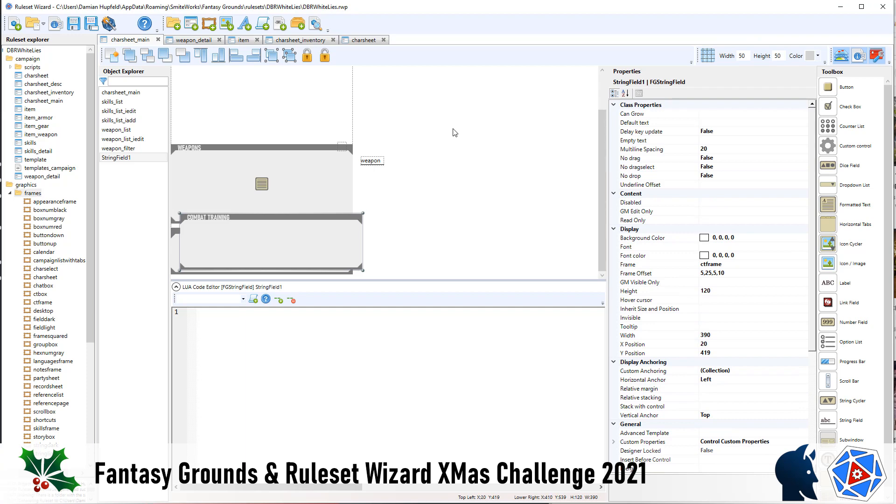
key("Right")
key("Right")
key("Right")
key("Right")
key("Right")
key("Right")
key("Right")
key("Right")
key("Right")
key("Right")
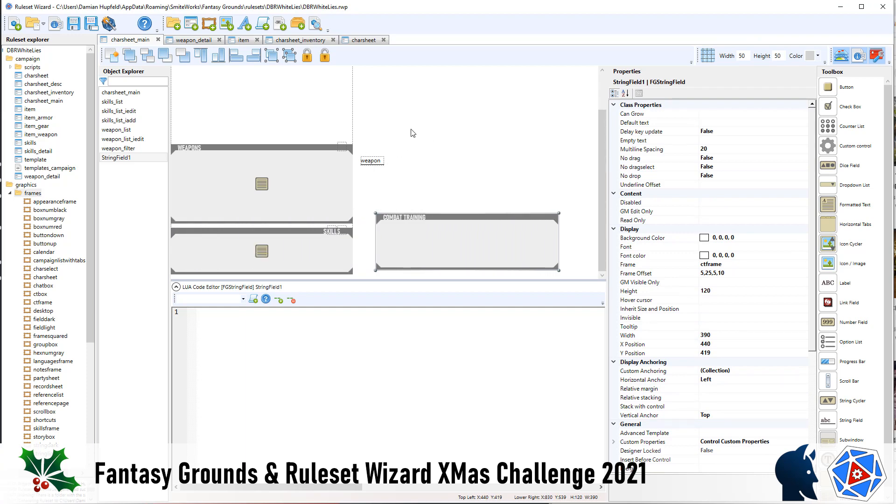
Move all the weapons and skills controls up together until the weapon list is at Y position 5
left_click_drag(411, 129, 136, 302)
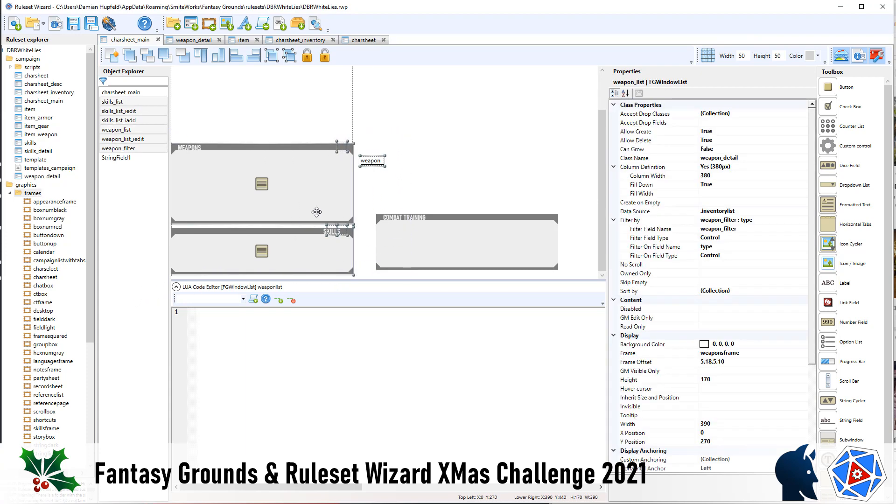
scroll(390, 102, "up", 1)
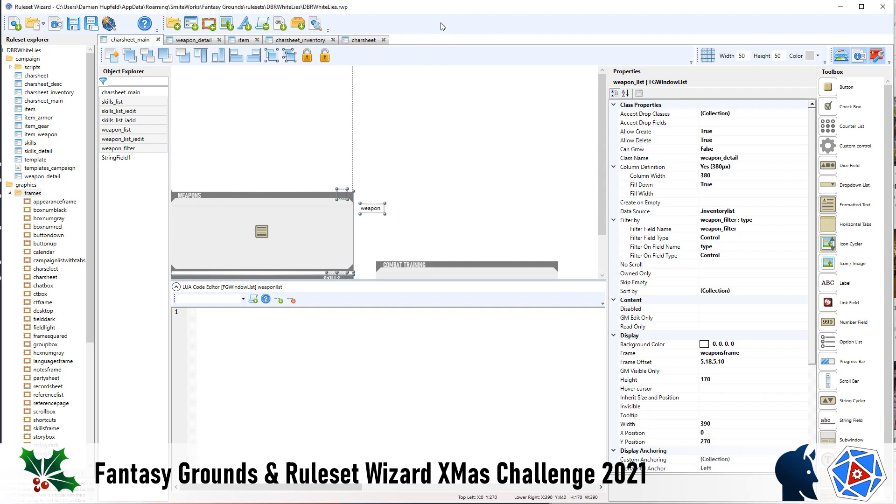
key("Up")
key("Up")
key("Up")
key("Up")
key("Up")
key("Up")
key("Up")
key("Up")
key("Up")
key("Up")
key("Up")
key("Up")
key("Up")
key("Up")
key("Up")
key("Up")
key("Up")
key("Up")
key("Up")
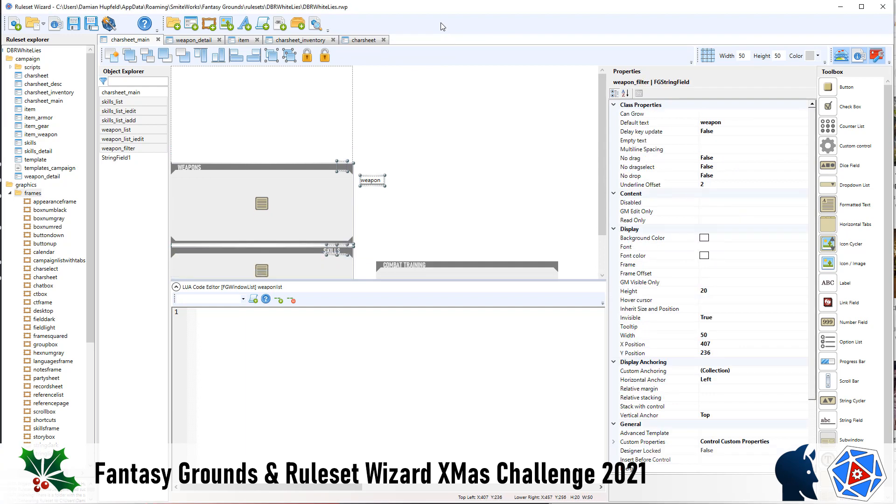
key("Up")
key("Up")
key("Up")
key("Up")
key("Up")
key("Up")
key("Up")
key("Up")
key("Up")
key("Up")
key("Up")
key("Up")
key("Up")
key("Up")
key("Up")
key("Up")
key("Up")
key("Up")
key("Up")
key("Up")
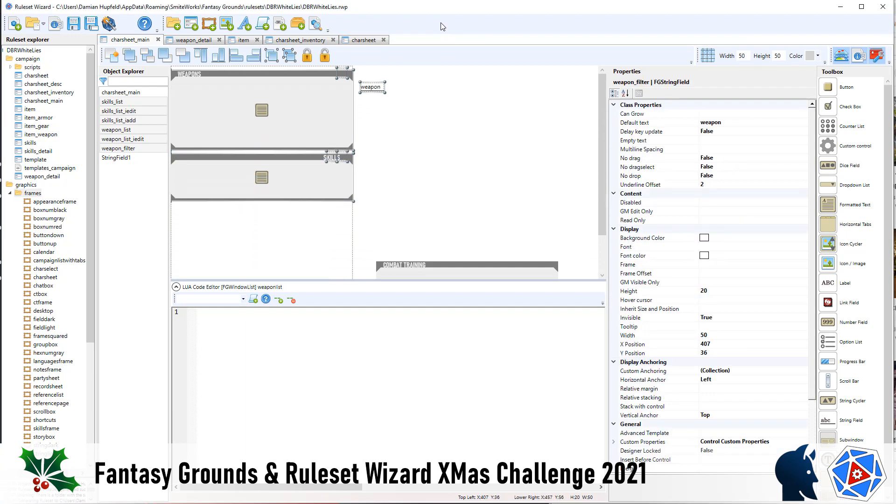
key("Up")
key("Up")
key("Up")
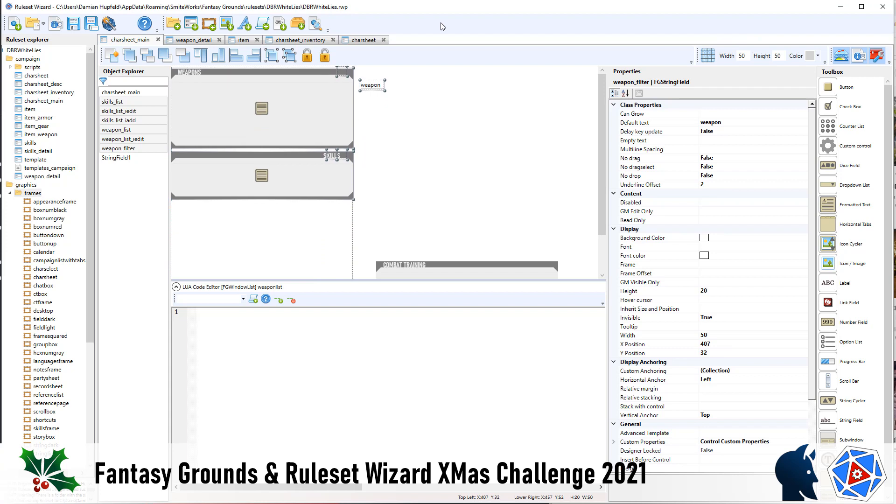
key("Up")
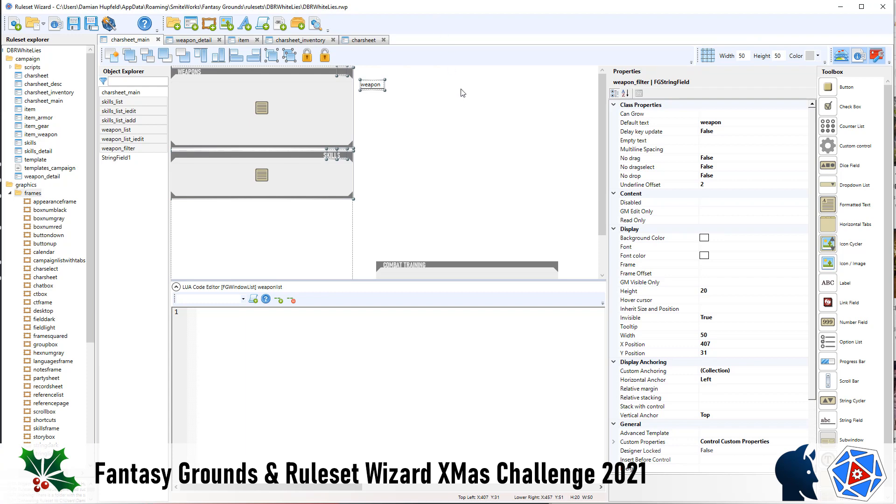
Check the positions of the weapon list and its edit button on the sheet
left_click(462, 116)
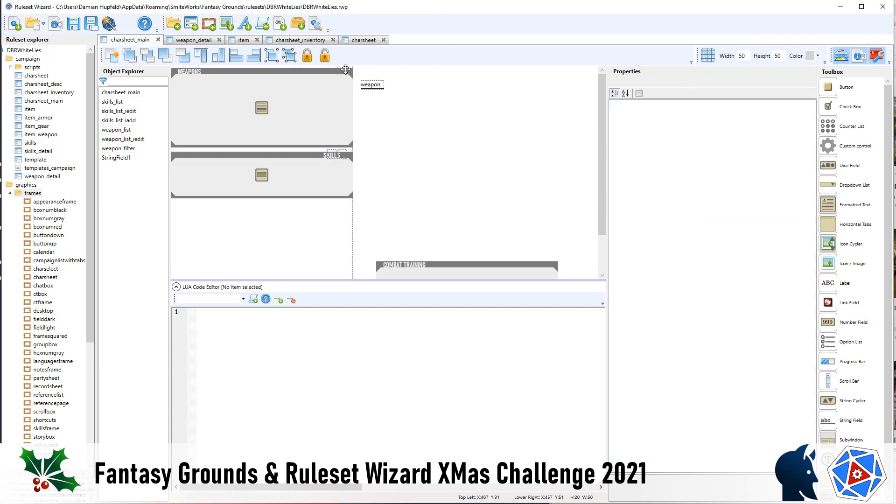
left_click(346, 69)
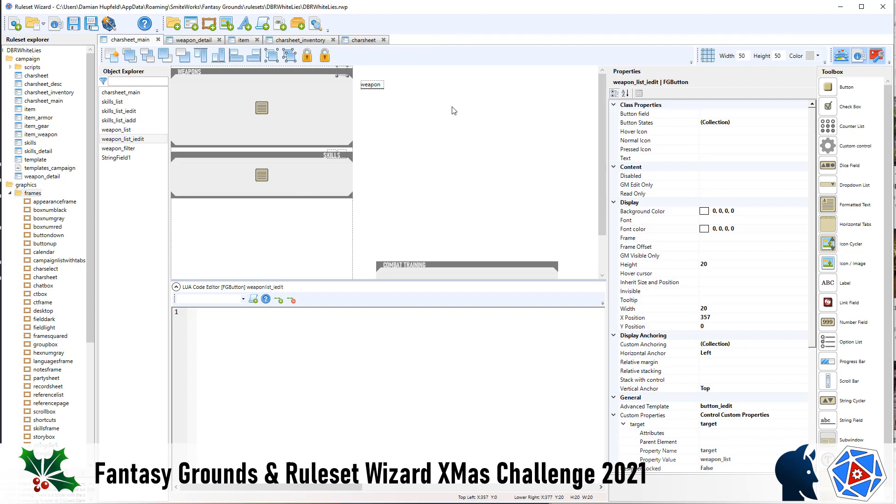
left_click(455, 121)
left_click_drag(420, 210, 121, 33)
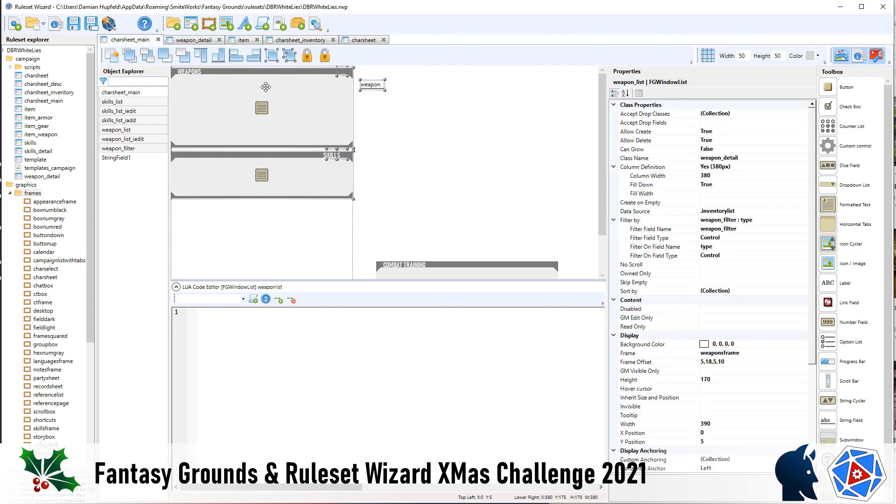
left_click(483, 132)
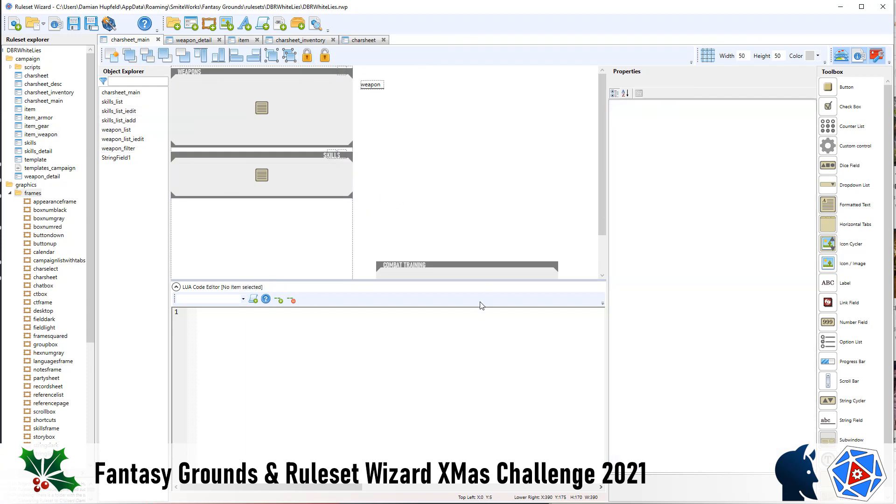
Move the pasted combat training field back onto the sheet below the skills list, at X position 0
left_click(463, 273)
scroll(488, 201, "down", 2)
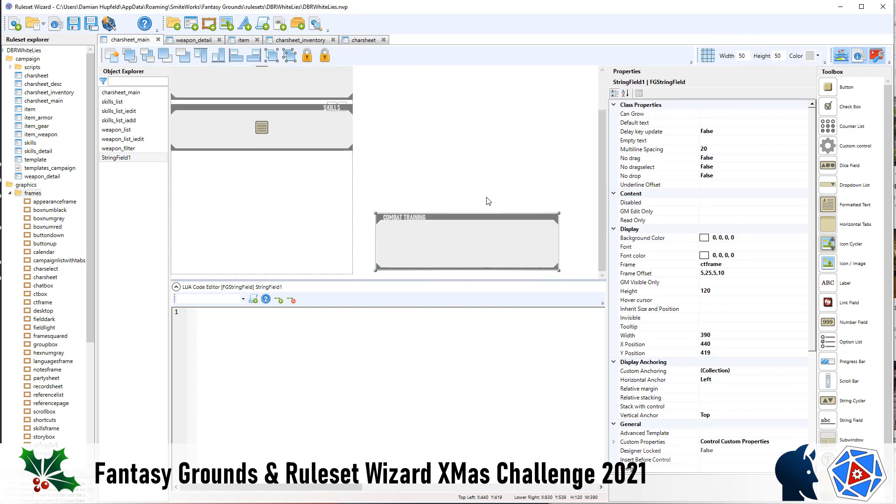
key("Left")
key("Left")
key("Left")
key("Left")
key("Left")
key("Left")
key("Left")
key("Left")
key("Left")
key("Left")
key("Left")
key("Left")
key("Left")
key("Left")
key("Left")
key("Left")
key("Left")
key("Left")
key("Left")
key("Left")
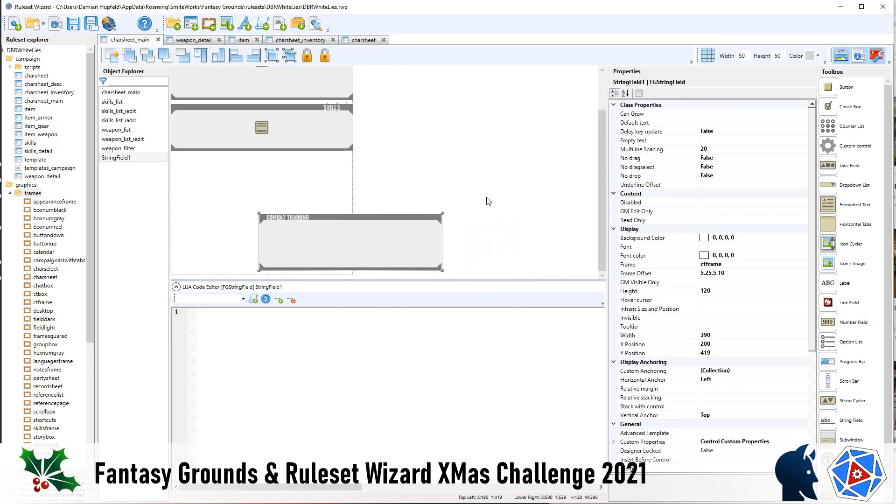
key("Left")
key("Left")
key("Left")
key("Left")
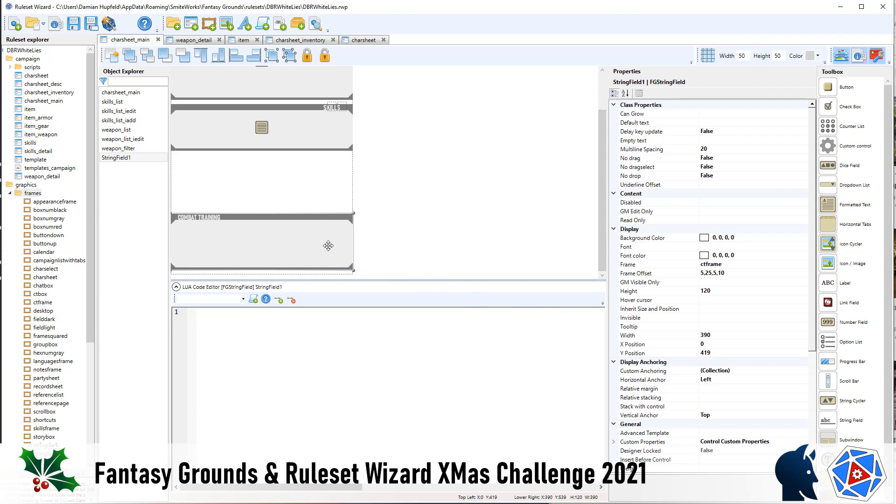
Look through the frame resources available for the pasted string field's Frame property
left_click(402, 238)
left_click(332, 240)
left_click(798, 263)
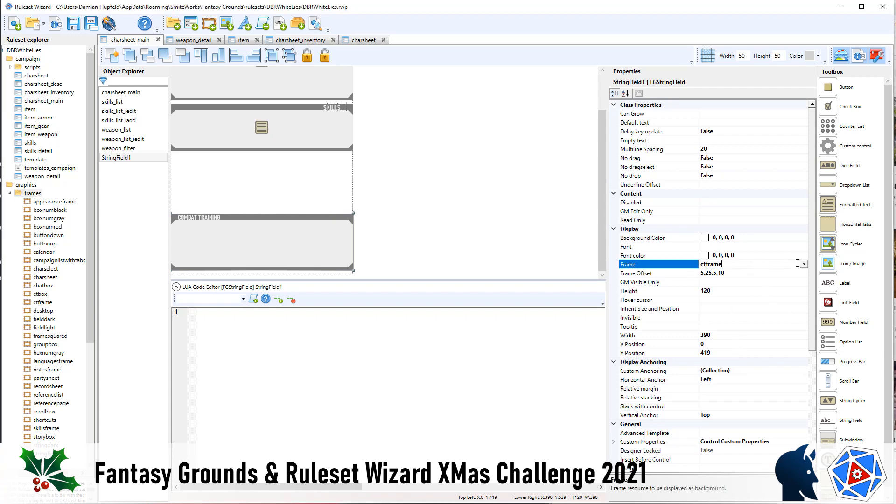
left_click(804, 265)
left_click_drag(805, 322, 805, 346)
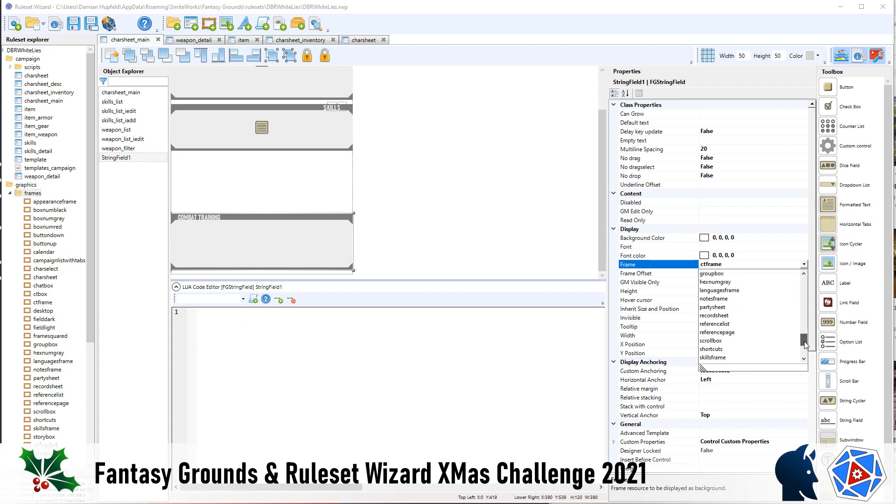
scroll(766, 342, "down", 1)
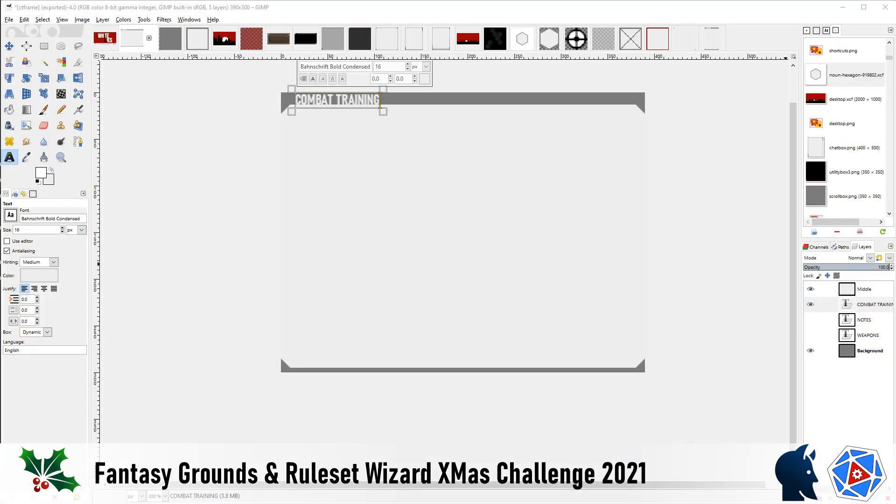
In GIMP, duplicate the COMBAT TRAINING text layer of ctframe and change the copy's text to SAVING THROWS
key("shift+ctrl+d")
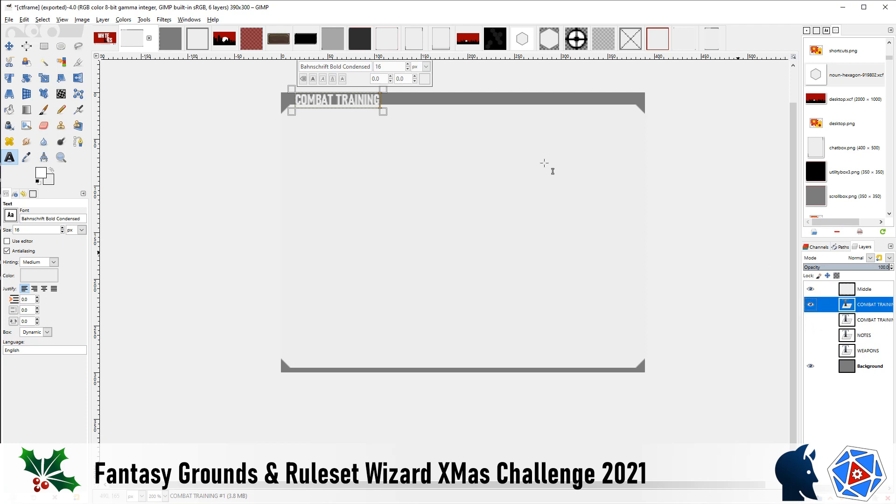
left_click(334, 100)
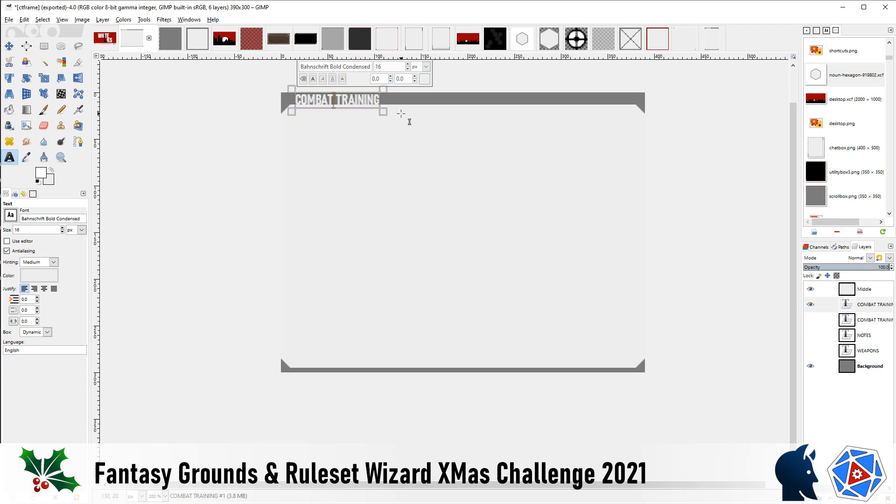
key("ctrl+a")
type("Sav")
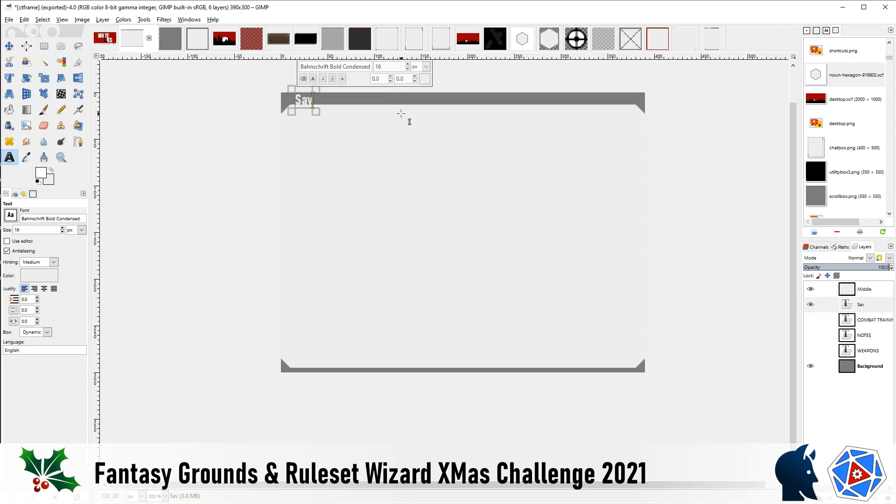
key("BackSpace")
key("BackSpace")
type("AVIN")
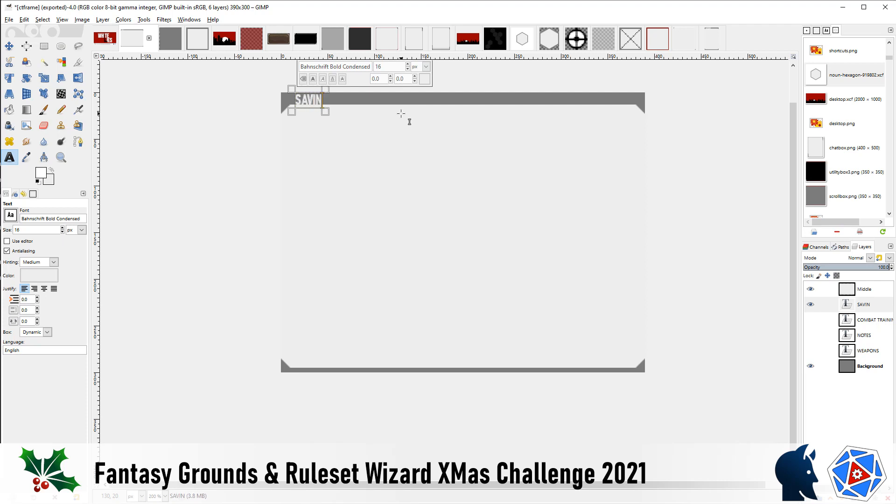
type("G THROWS")
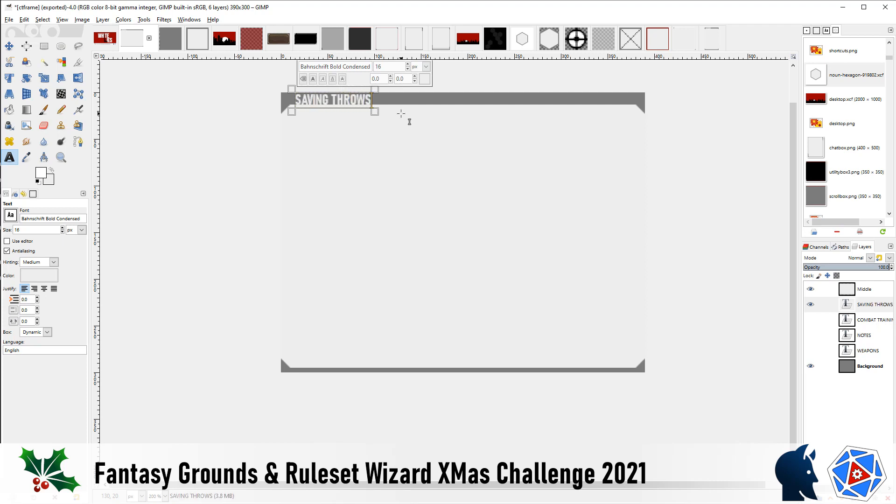
Export the saving throws frame image as stframe.png in the DBRWhiteLies folder with the current PNG options
left_click(9, 19)
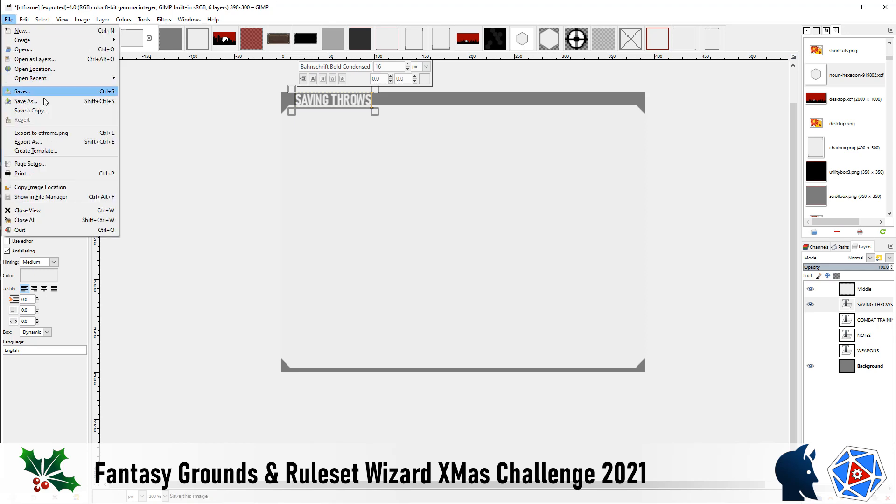
left_click(28, 141)
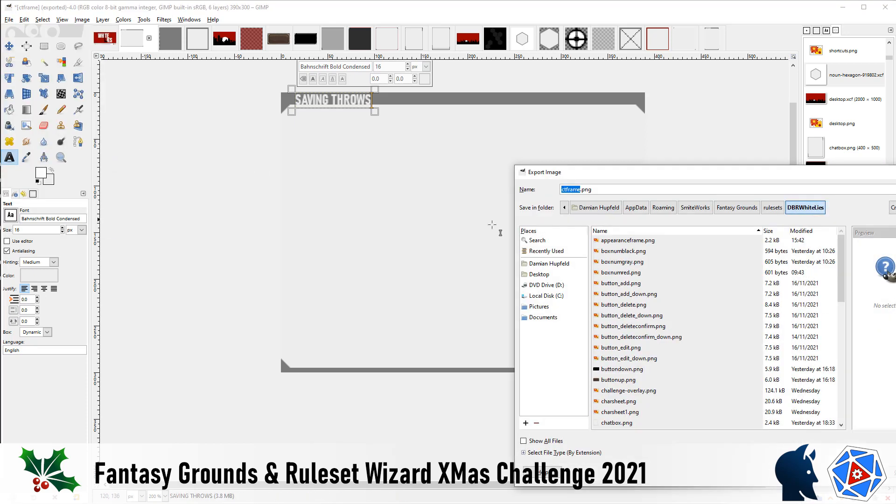
key("Home")
key("Delete")
type("s")
key("Return")
key("Return")
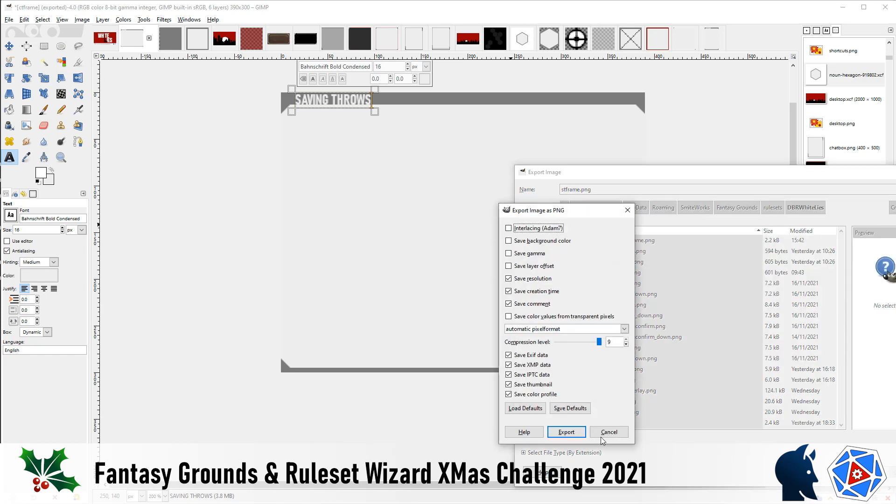
left_click(566, 432)
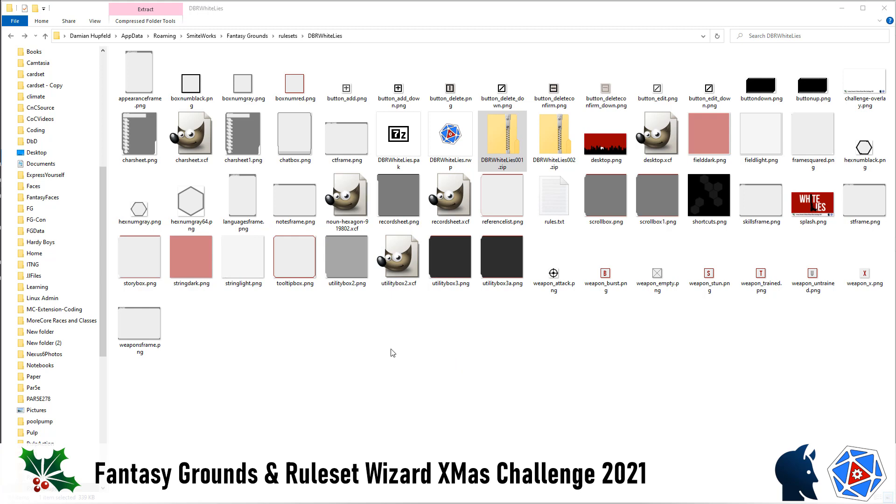
In File Explorer, show the files of the DBRWhiteLies ruleset folder in Details view
left_click(97, 22)
left_click(97, 22)
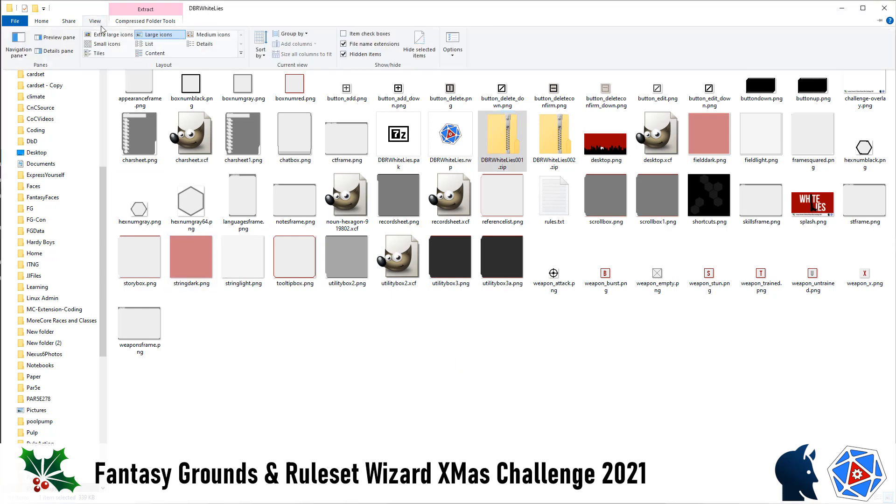
left_click(200, 44)
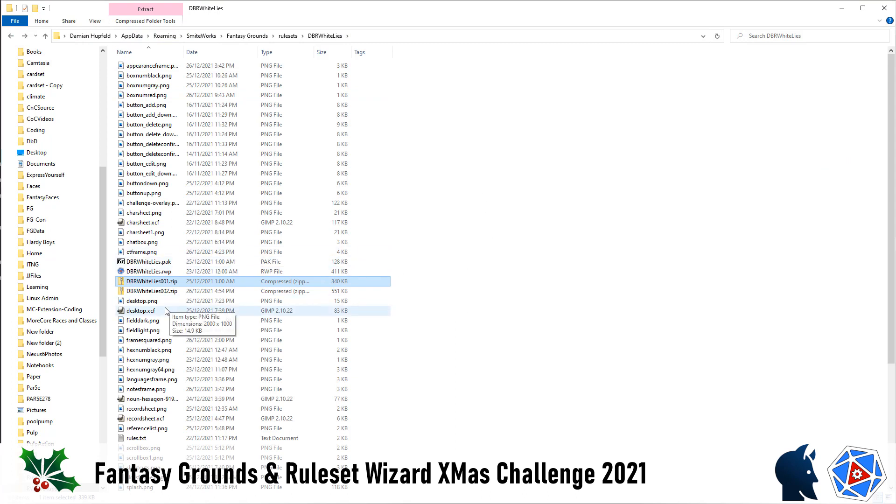
Examine the frame images and DBRWhiteLies.pak in the ruleset folder's file list
left_click(148, 255)
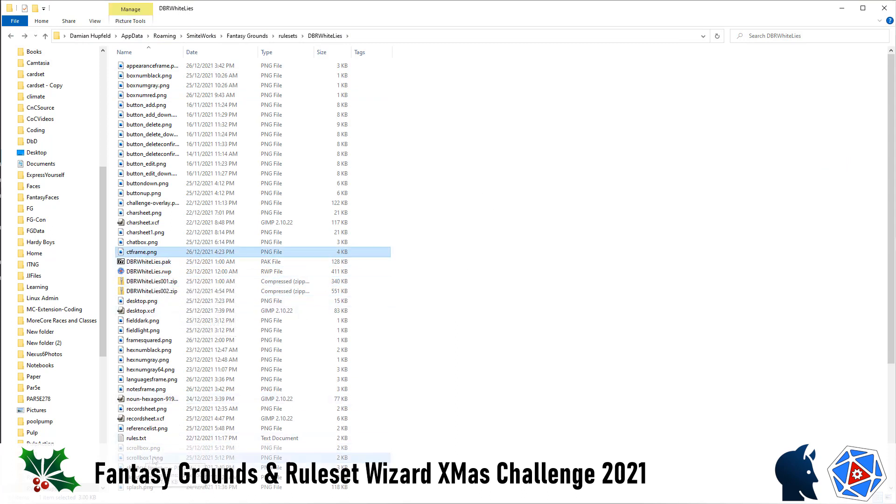
scroll(154, 485, "down", 1)
left_click(314, 479)
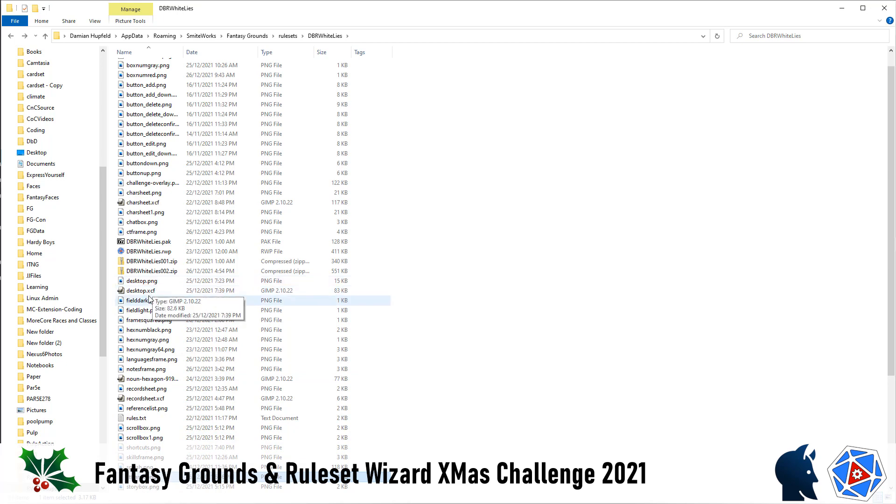
left_click(380, 242)
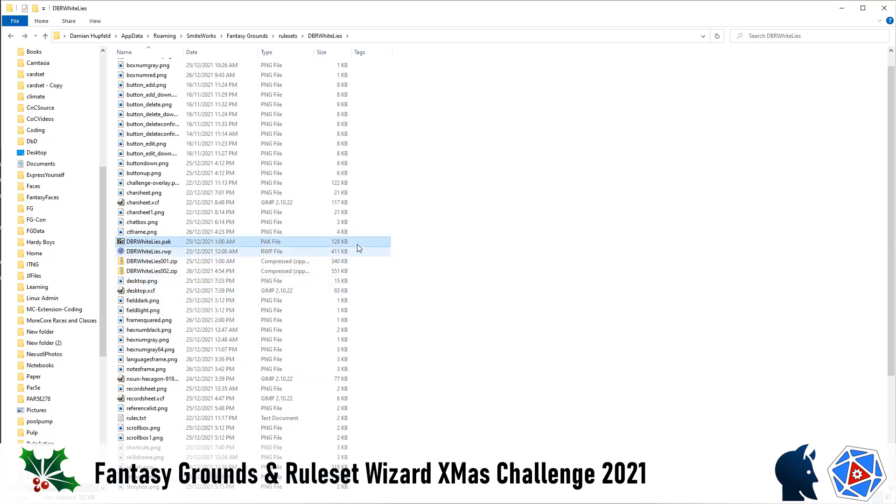
scroll(416, 241, "up", 1)
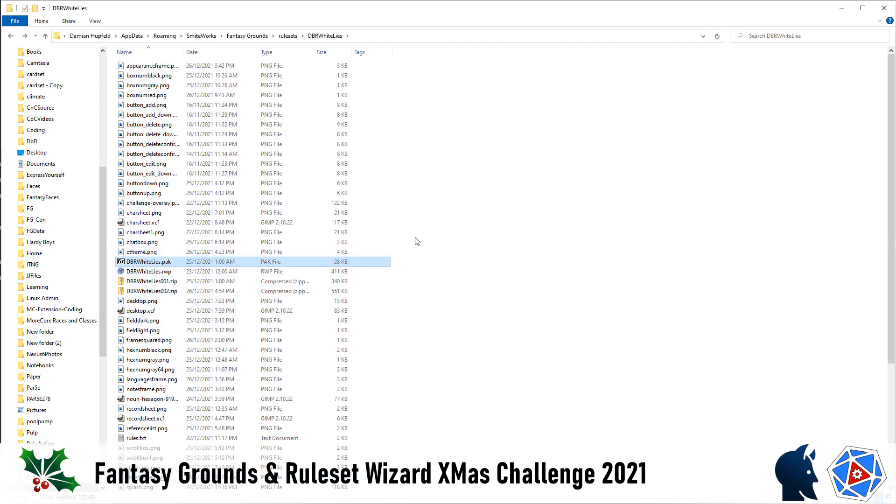
Change the view layout of the ruleset folder's file list
left_click(95, 21)
left_click(172, 38)
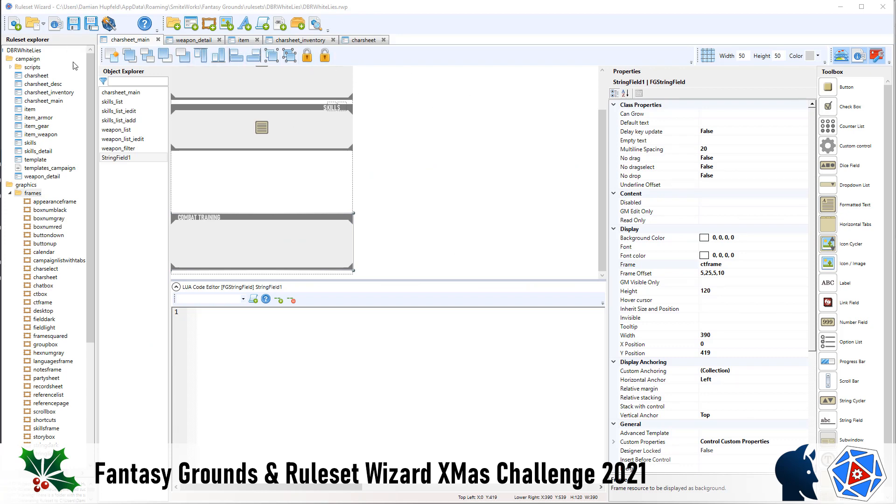
In Ruleset Wizard, create a new frame in the graphics frames folder and name it stframe
left_click(30, 194)
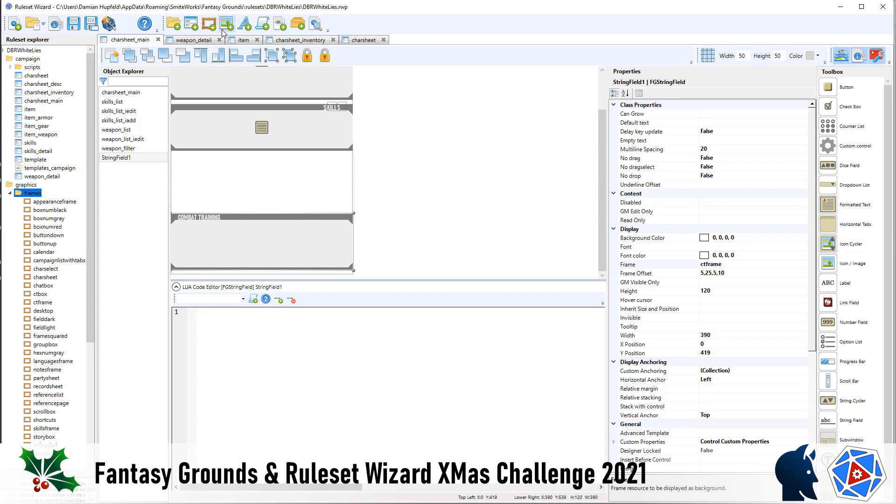
left_click(209, 23)
left_click(710, 244)
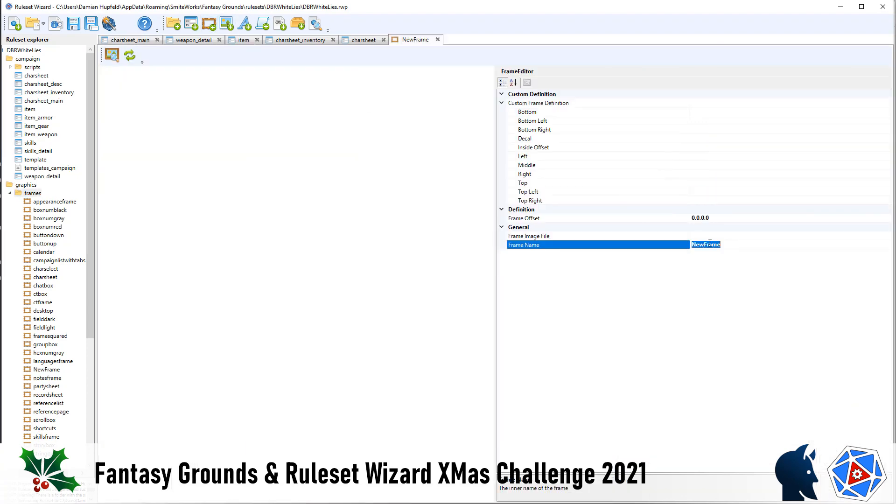
type("stfra")
Assign stframe.png from the DBRWhiteLies folder as the image file of the stframe frame
left_click(712, 236)
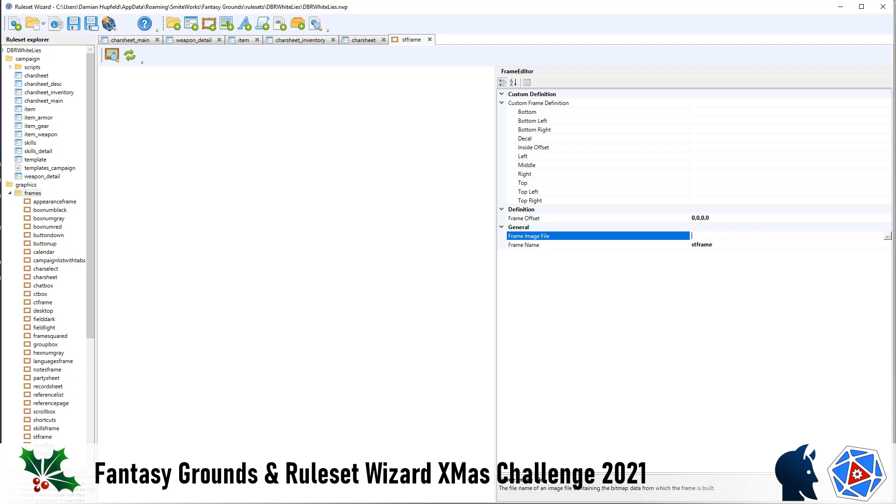
left_click(888, 236)
scroll(174, 276, "down", 2)
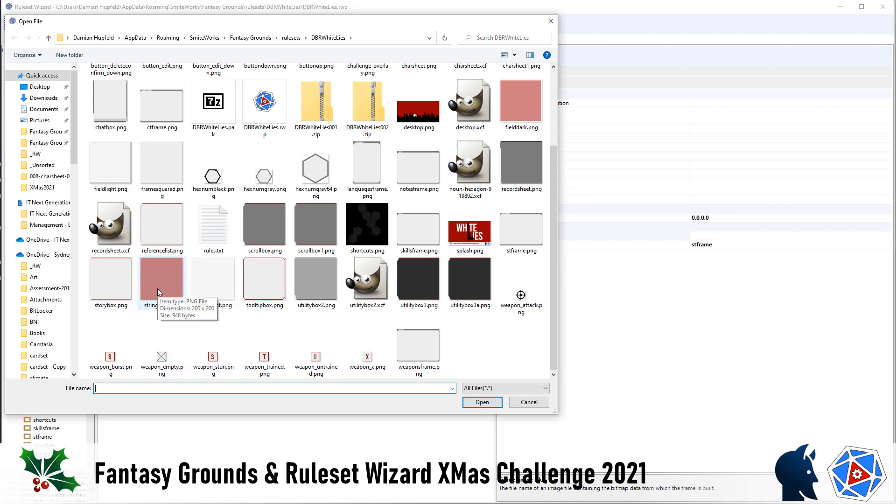
double_click(514, 228)
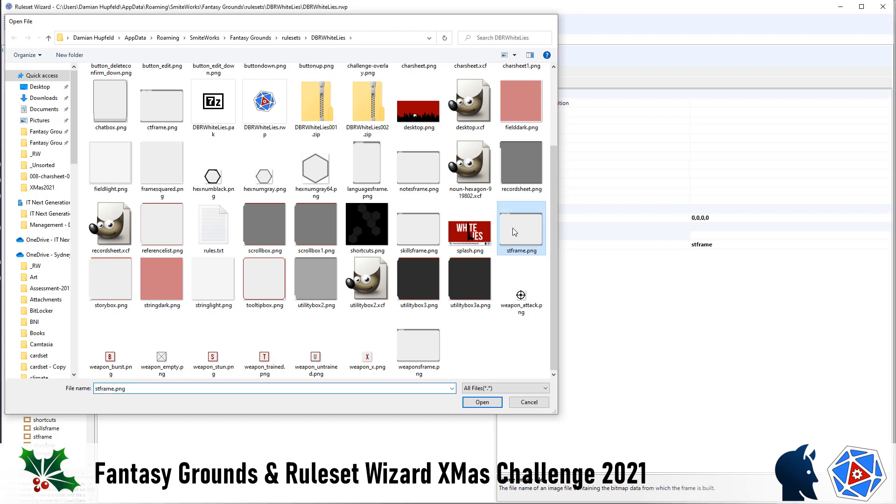
Set the stframe frame offset to 120,25,12,20 and close the frame editor
left_click(722, 217)
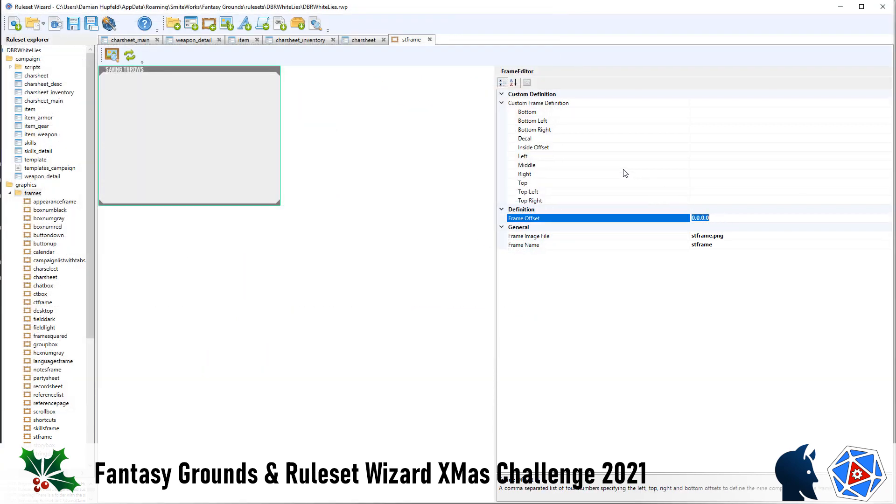
type("120,25,12,20")
key("Return")
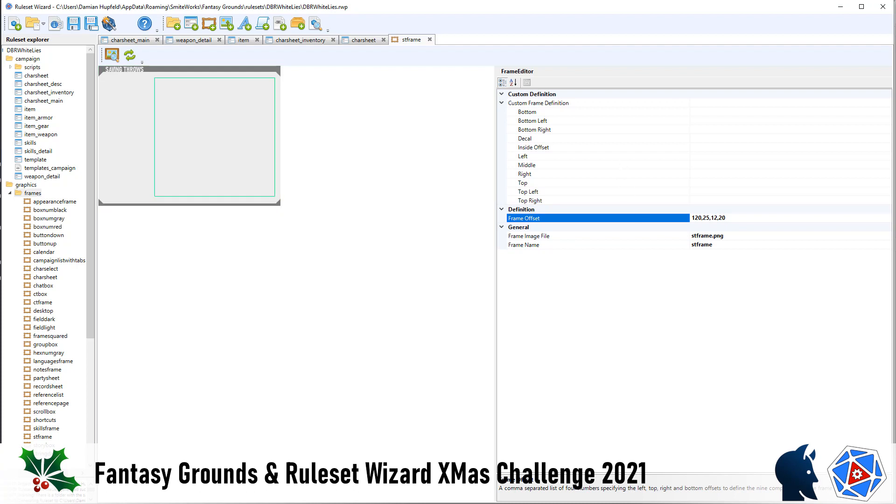
left_click(430, 39)
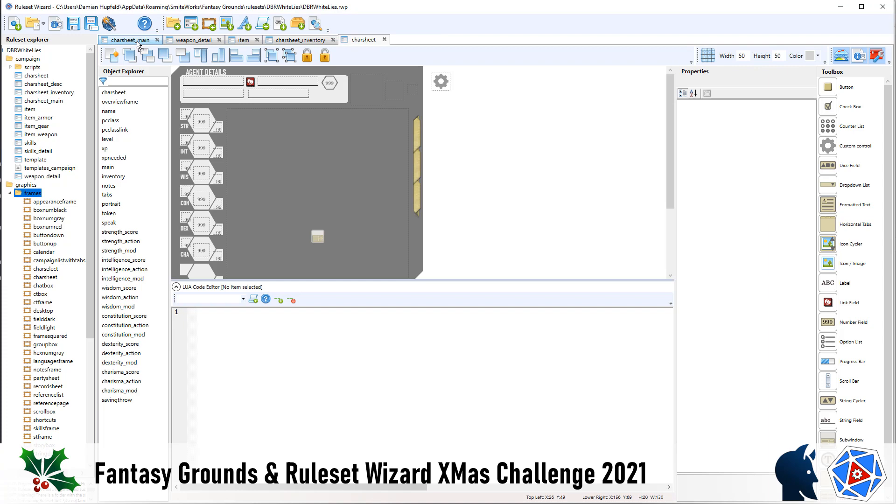
Change the frame of the COMBAT TRAINING string field on charsheet_main to stframe
left_click(137, 41)
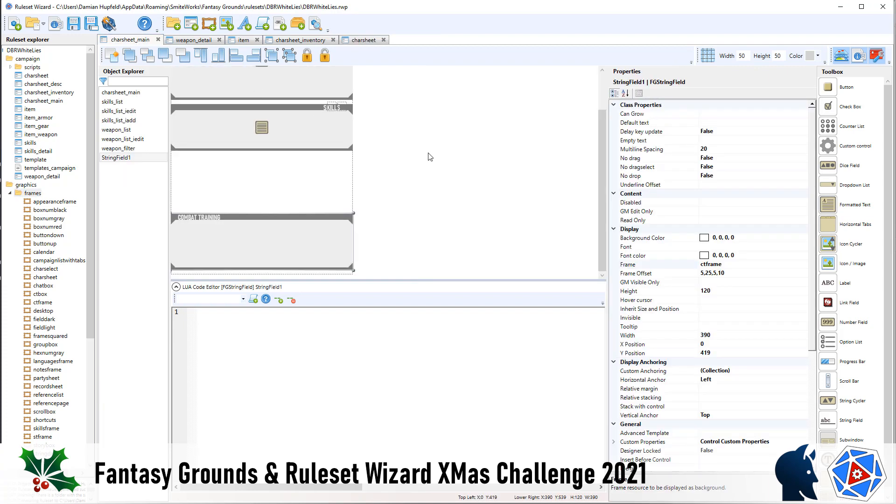
left_click(723, 265)
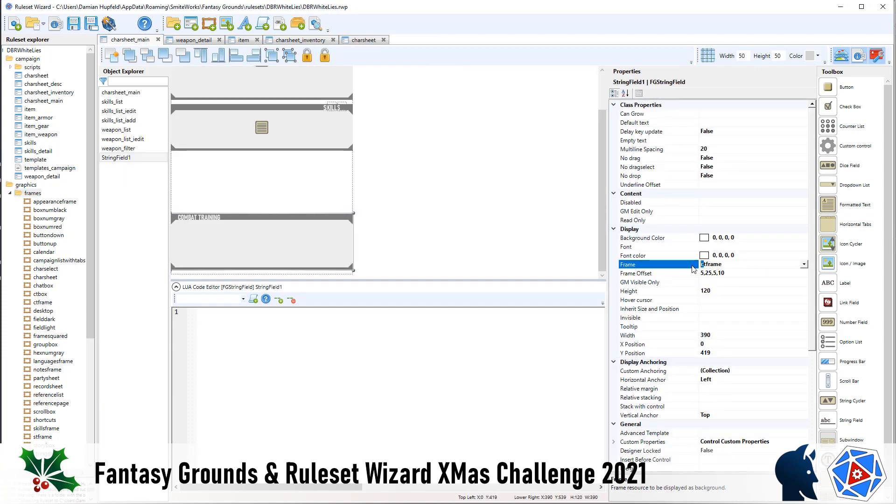
left_click(461, 251)
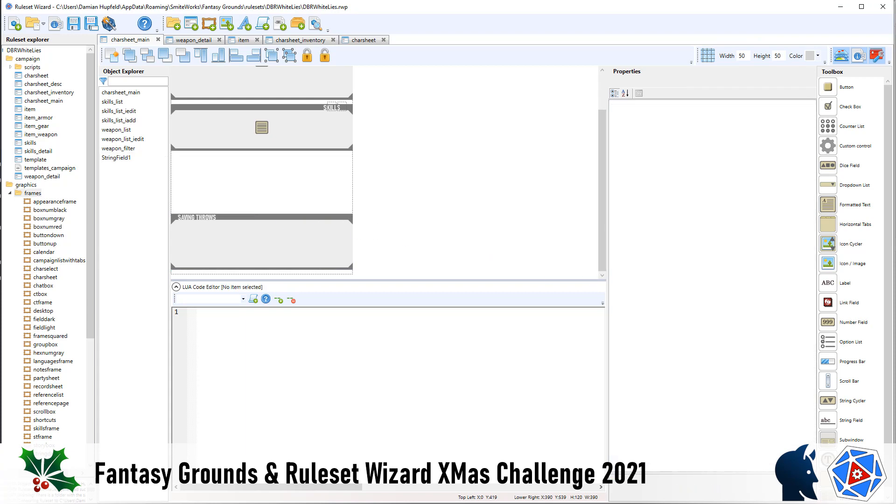
In the WhiteLies PDF, check how long the Saving Throws text of the Investigator and Transporter classes is, then return to Ruleset Wizard
key("alt+Tab")
left_click(260, 283)
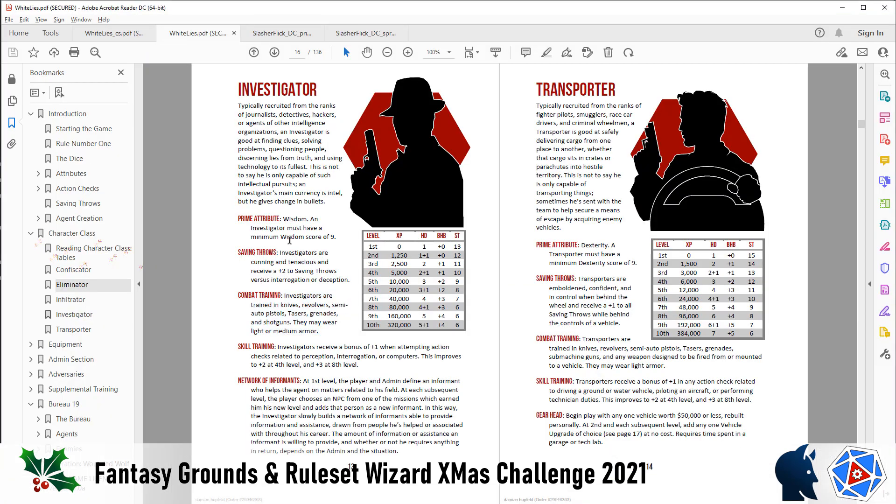
left_click_drag(277, 251, 617, 322)
left_click(581, 279)
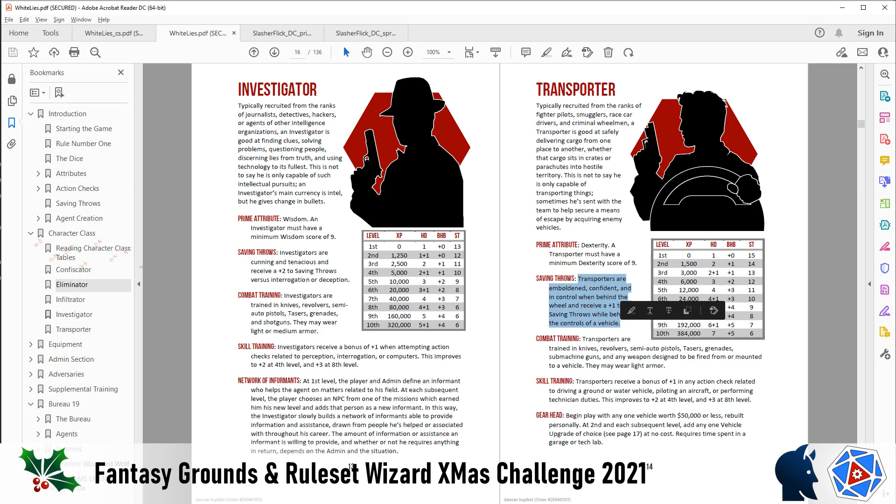
key("alt+Tab")
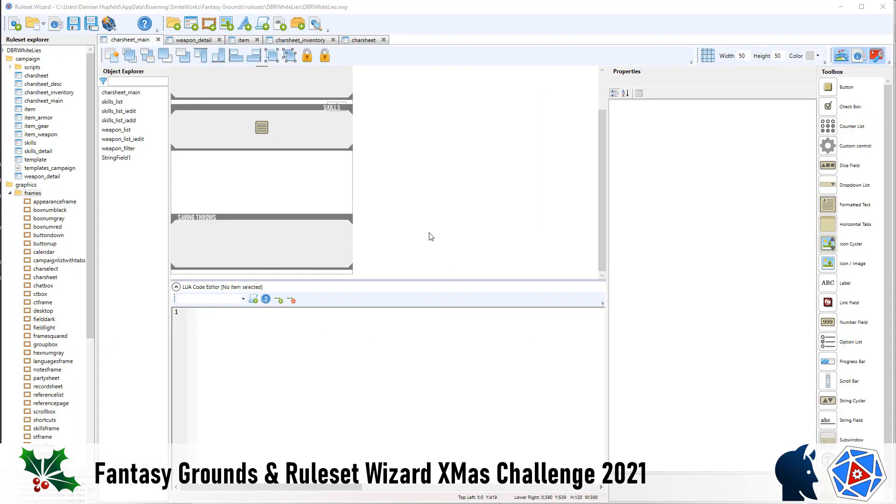
Set the height of the SAVING THROWS string field to 90
left_click(347, 240)
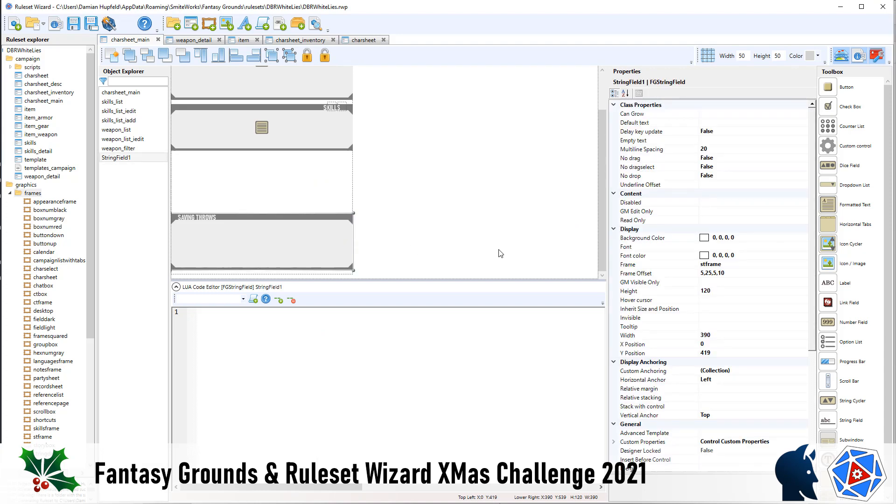
left_click(718, 292)
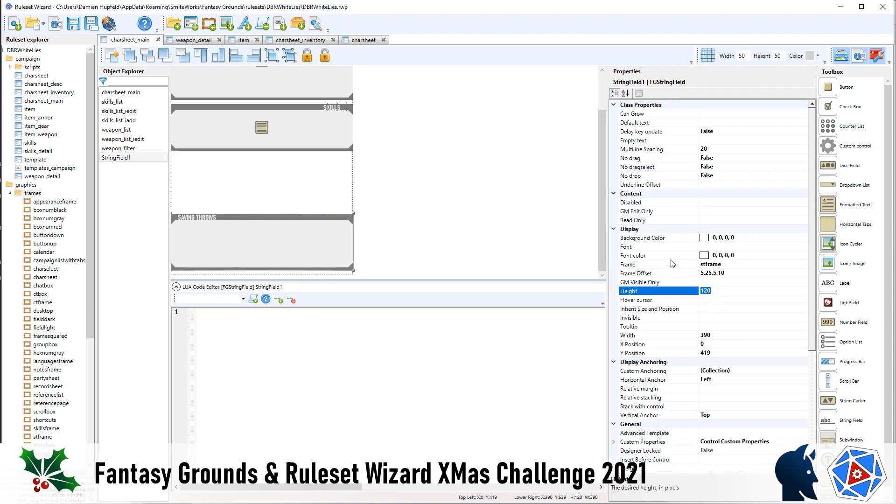
type("90")
key("Return")
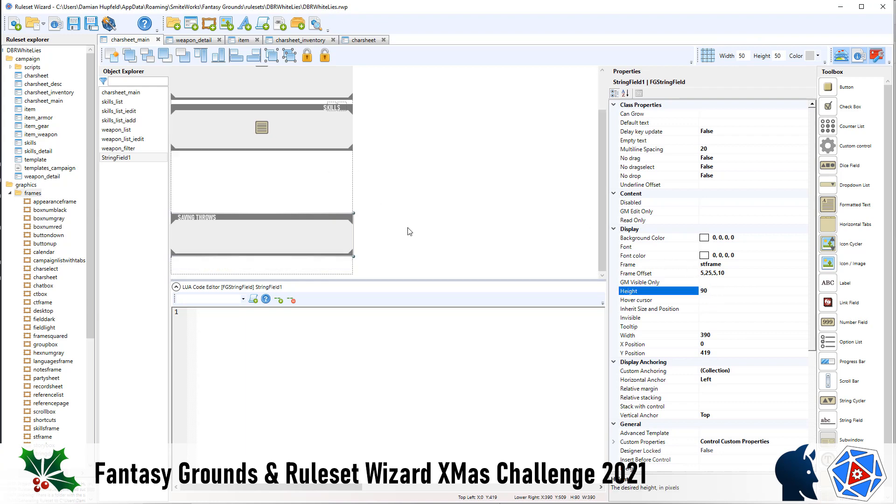
Move the SAVING THROWS string field down to Y position 460 at the bottom edge of charsheet_main
left_click(390, 242)
left_click(343, 241)
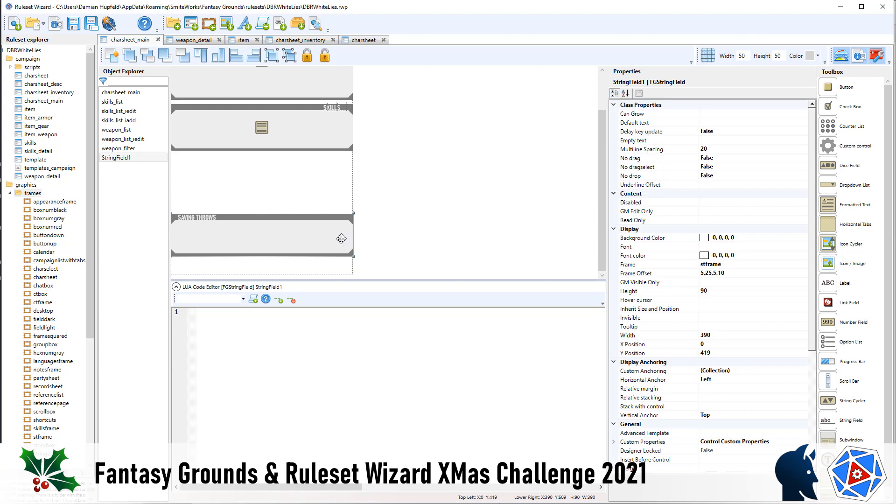
key("Down")
key("Down")
key("Down")
key("Down")
key("Down")
key("Up")
key("Up")
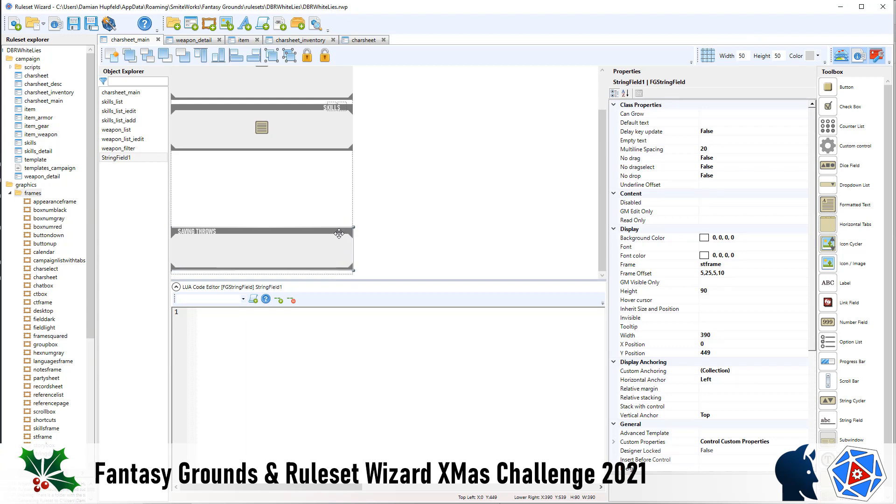
key("Down")
key("Down")
key("Down")
key("Down")
key("Down")
key("Down")
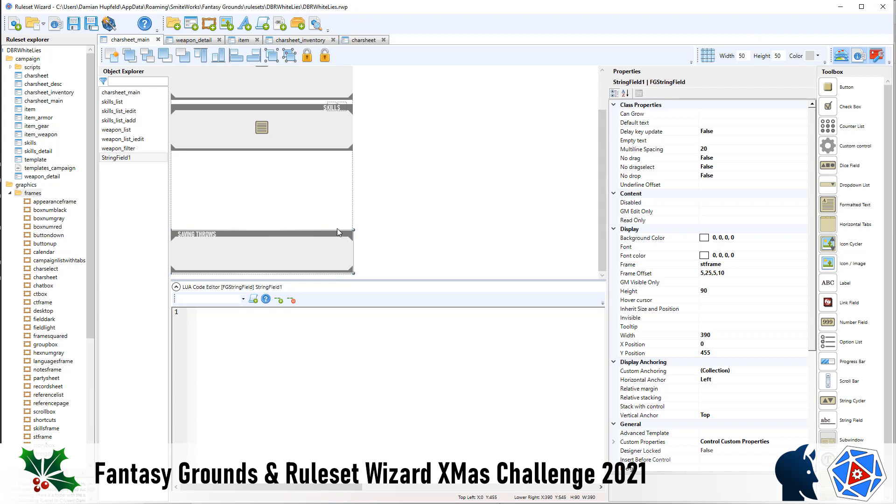
left_click(735, 353)
type("460")
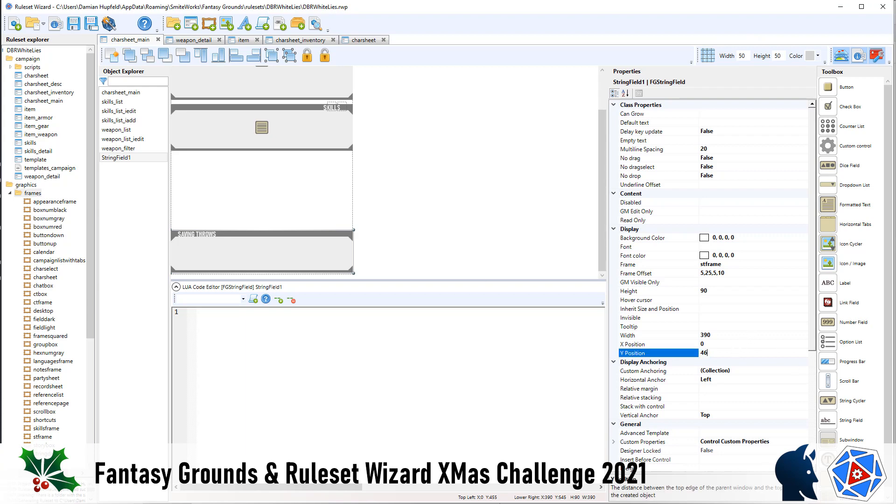
key("Return")
left_click(476, 110)
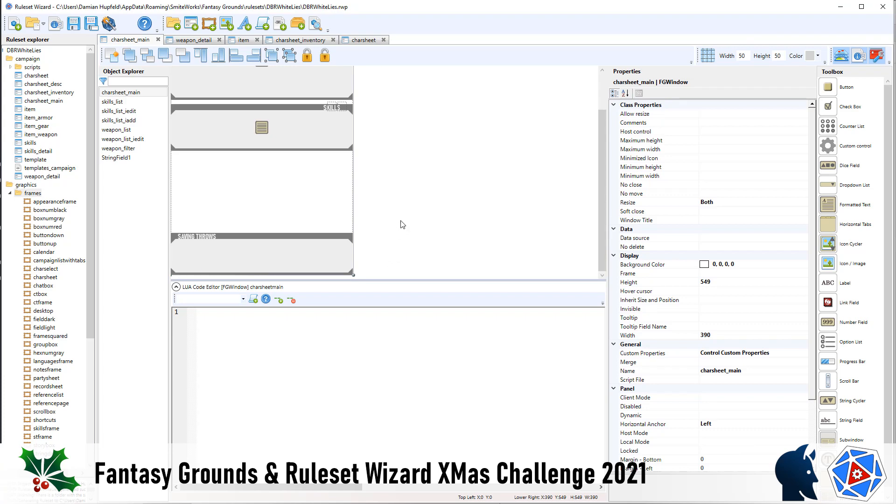
Rename the SAVING THROWS string field to savingthrows
left_click(336, 255)
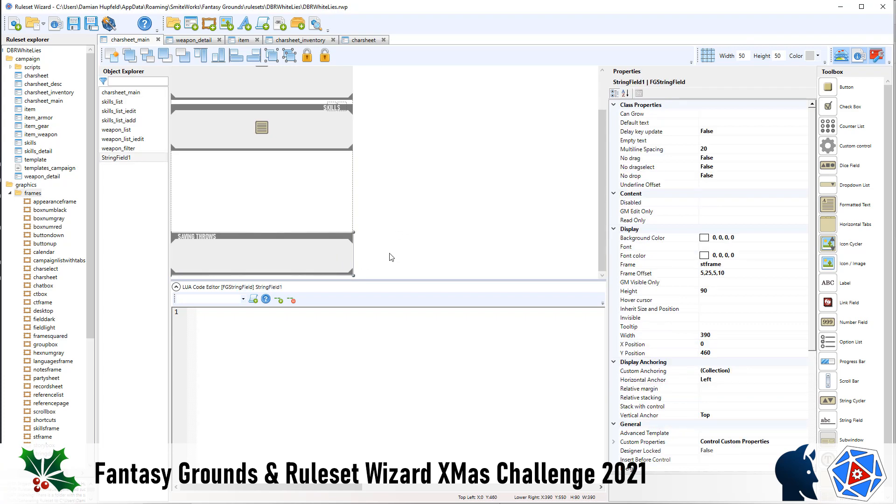
scroll(755, 357, "down", 5)
left_click(747, 344)
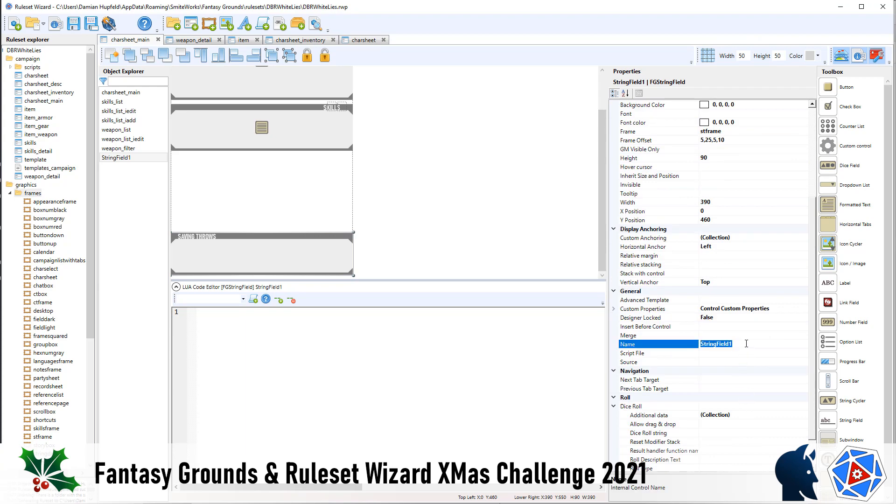
type("savingthrows")
key("Return")
left_click(498, 216)
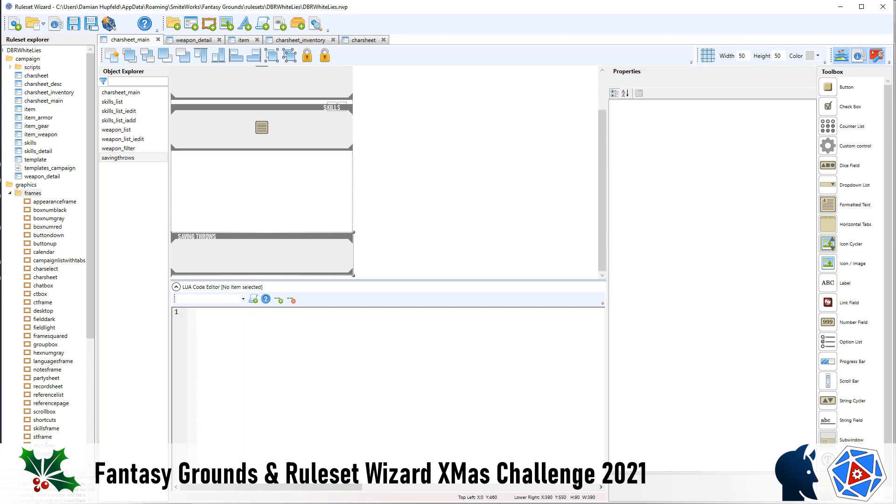
In GIMP, duplicate the SAVING THROWS text layer, hide the original, and change the copy's text to SPECIALIST SKILL
key("alt+Tab")
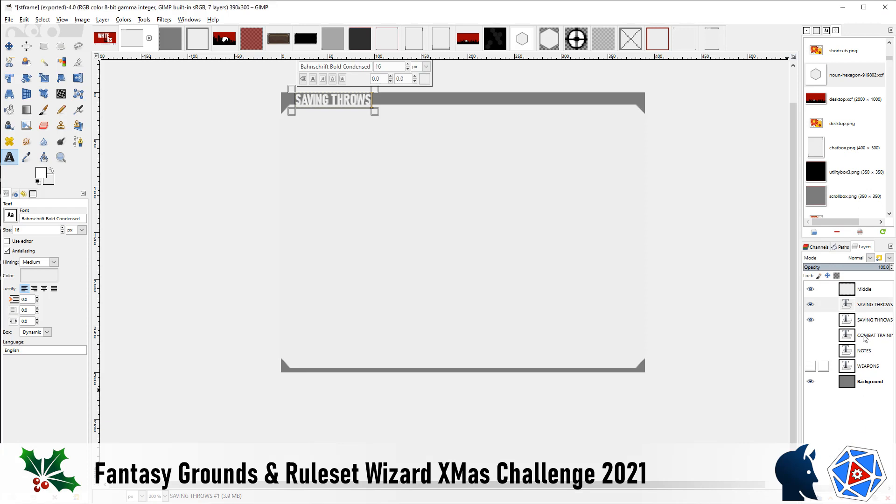
key("shift+ctrl+d")
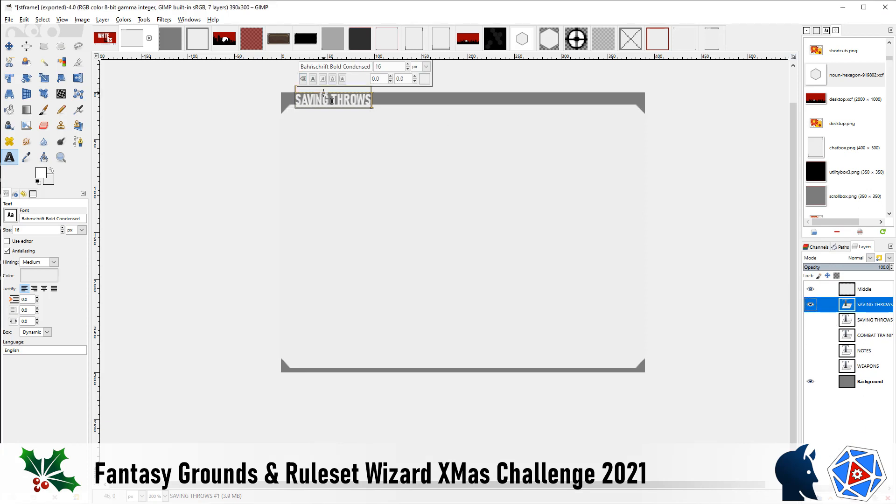
double_click(325, 98)
key("ctrl+a")
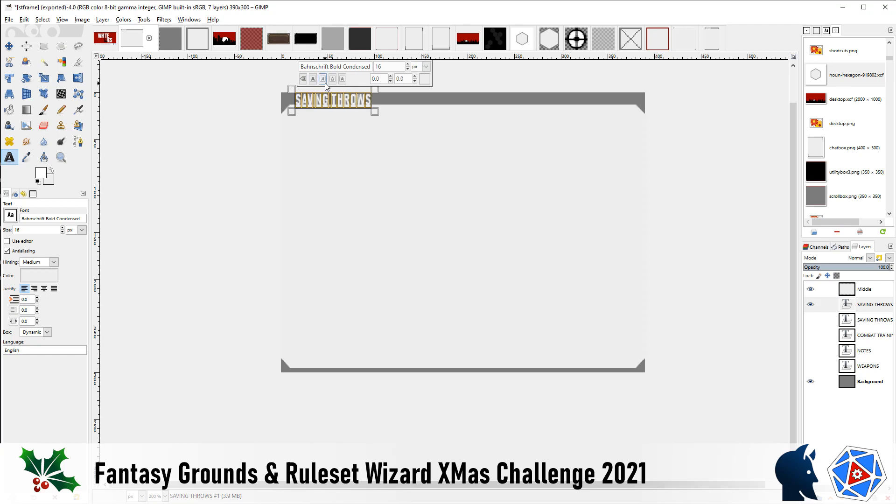
type("SPECIALIST SKILL")
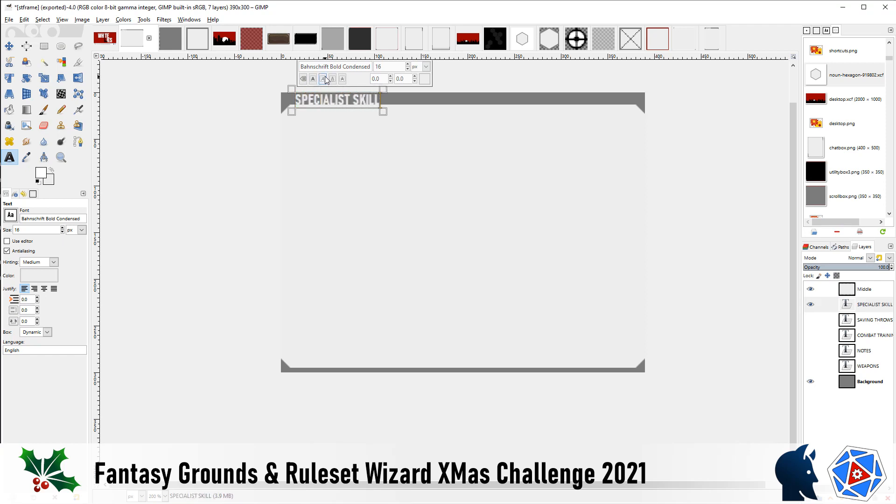
Export the specialist skill frame image as ssframe.png in the DBRWhiteLies folder with the current PNG options and return to Ruleset Wizard
left_click(11, 18)
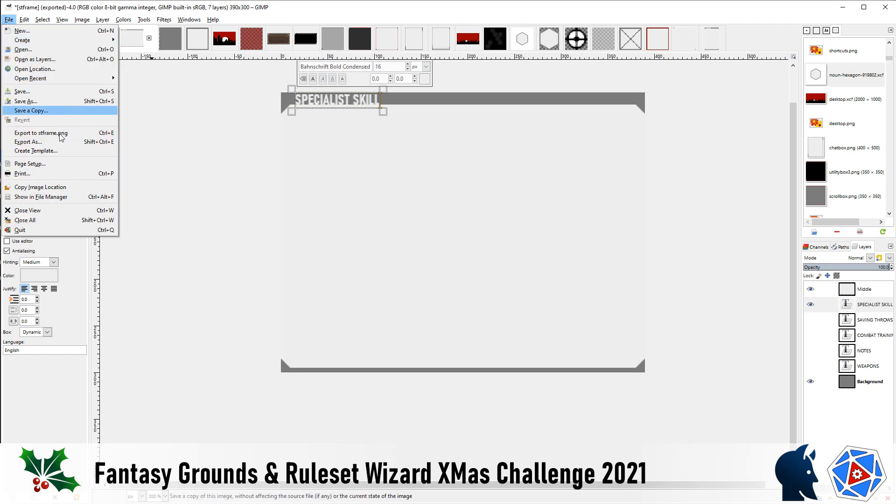
left_click(45, 147)
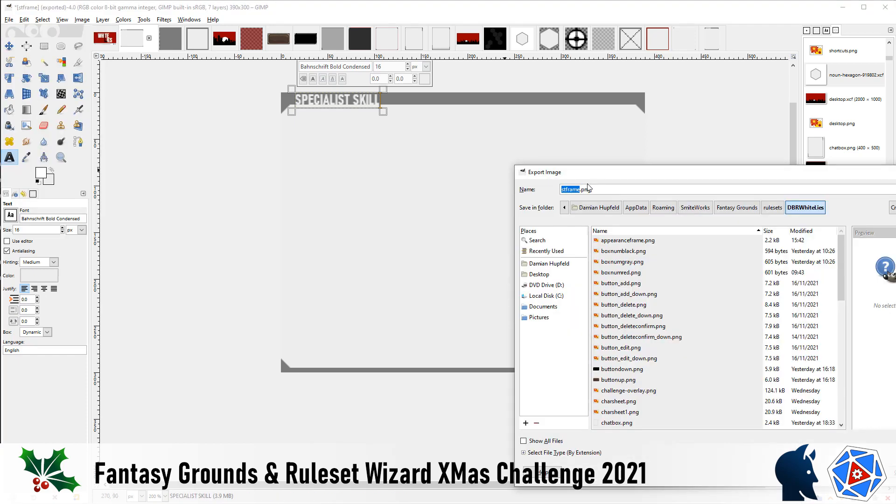
left_click(567, 190)
key("BackSpace")
type("s")
key("Return")
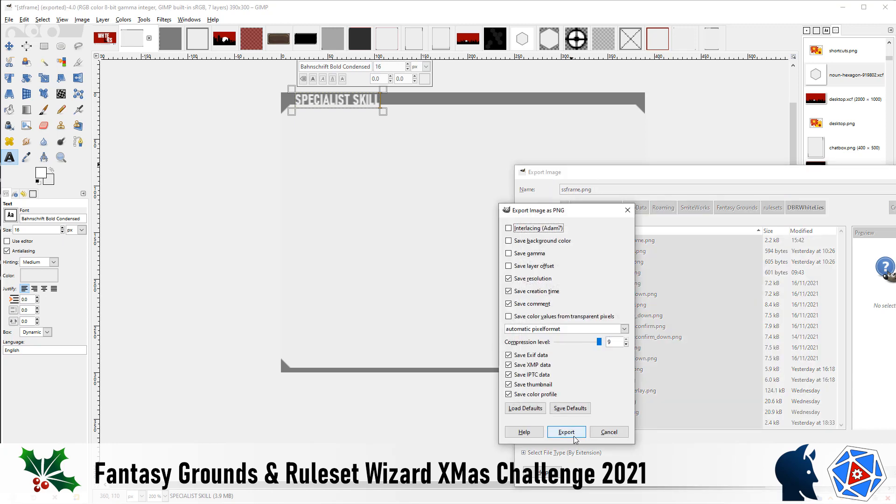
left_click(566, 428)
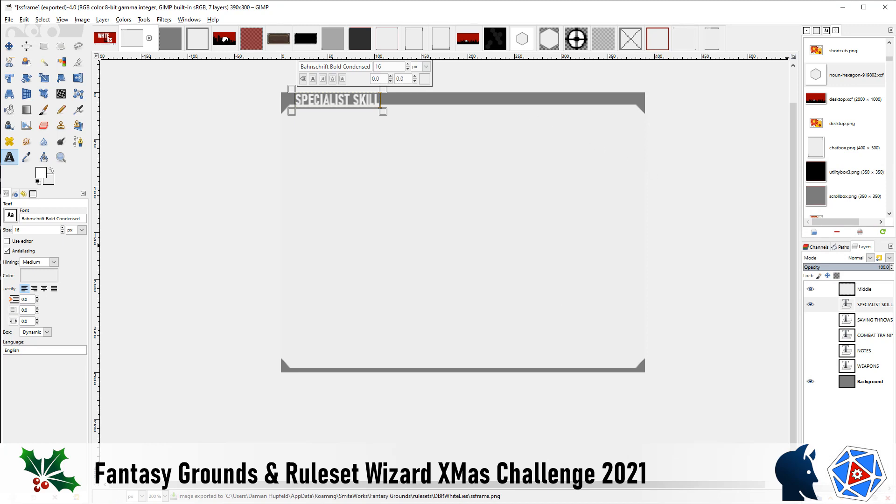
key("alt+Tab")
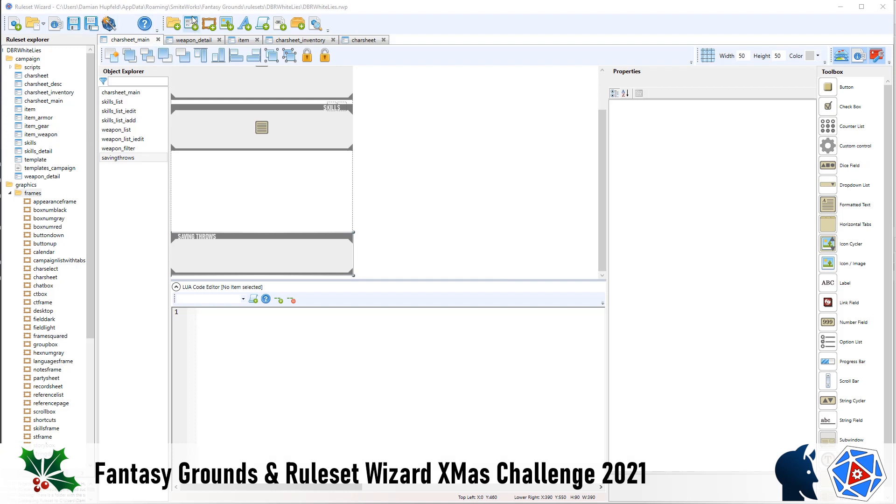
Create a new frame resource named ssframe that uses ssframe.png as its image file
left_click(209, 24)
left_click(731, 248)
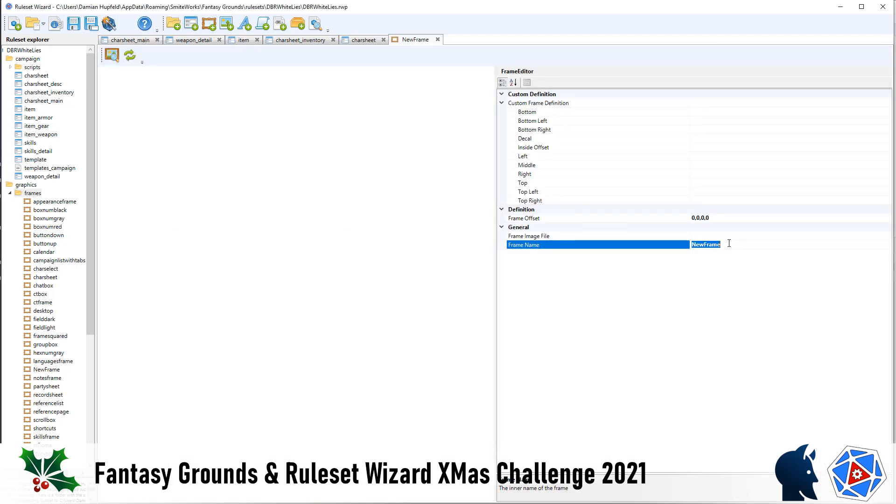
type("ssframe")
left_click(722, 236)
left_click(889, 236)
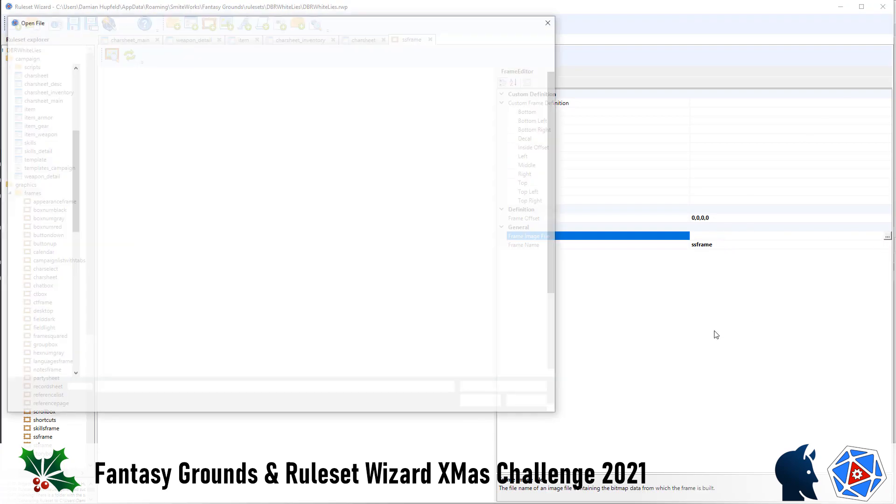
double_click(543, 345)
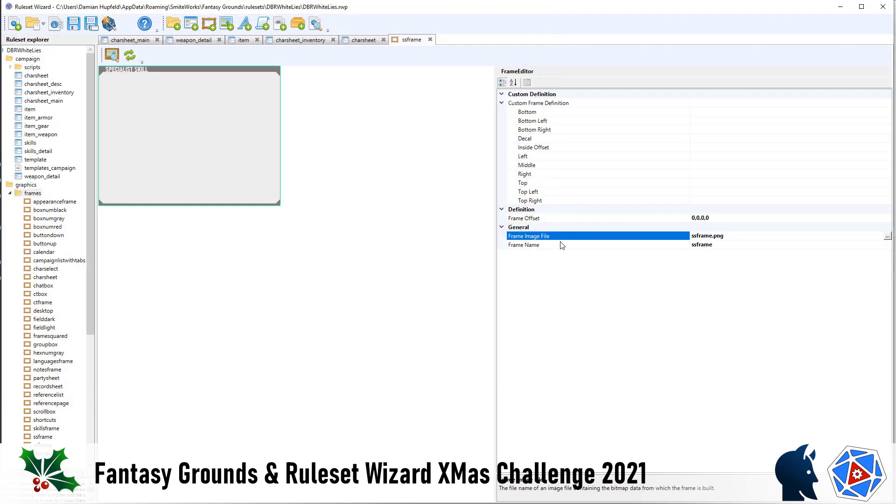
Set the ssframe frame offset to 120,25,12,20 and close the frame editor
left_click(731, 218)
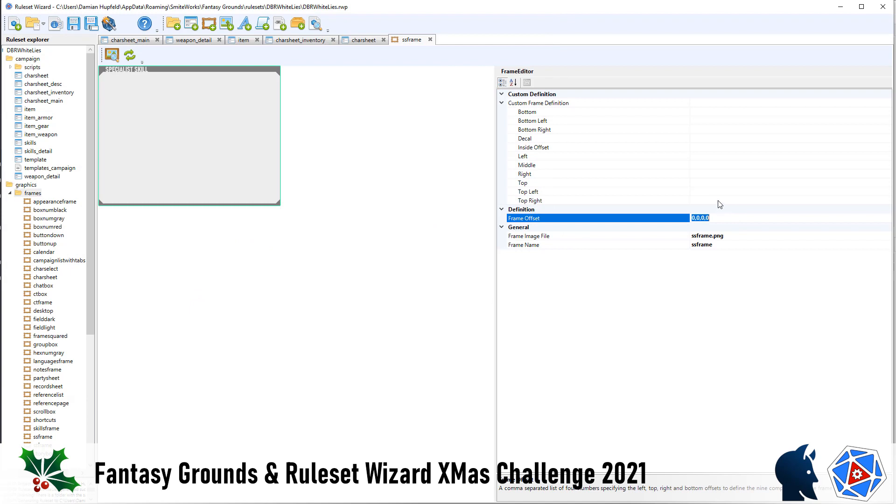
type("130,25,12,20")
key("Return")
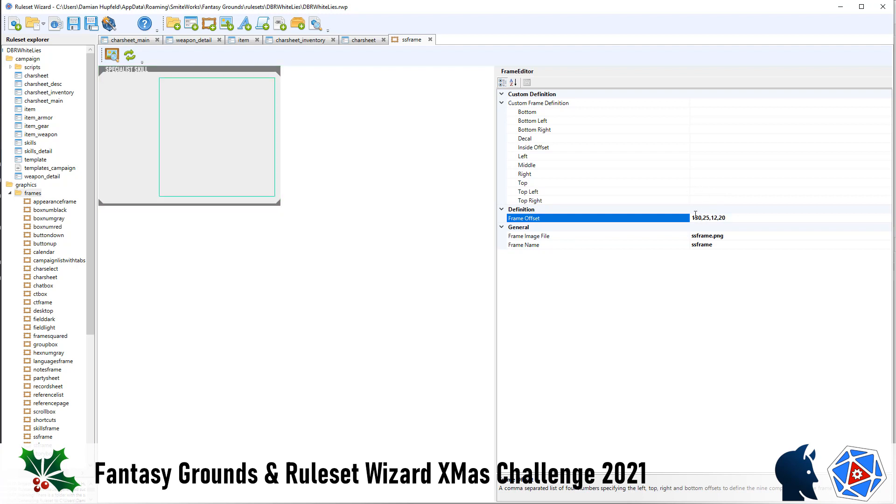
type("2")
key("Return")
left_click(430, 39)
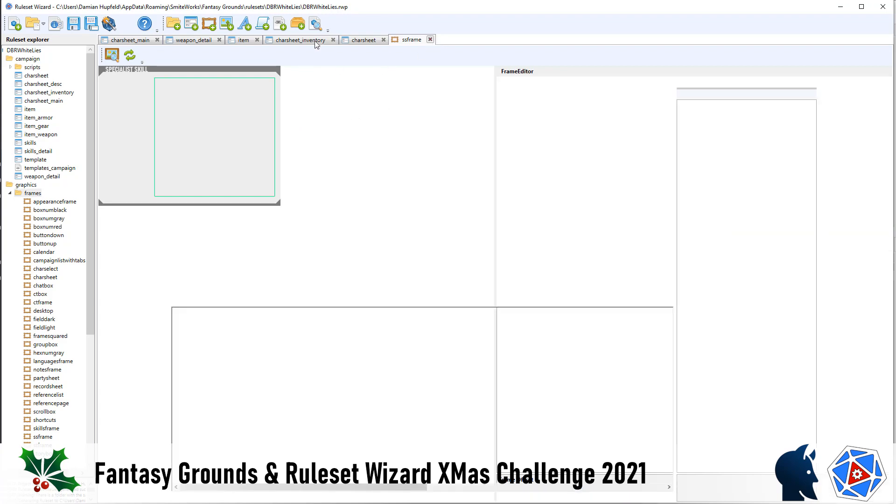
Duplicate the savingthrows string field on the charsheet_main window
left_click(131, 40)
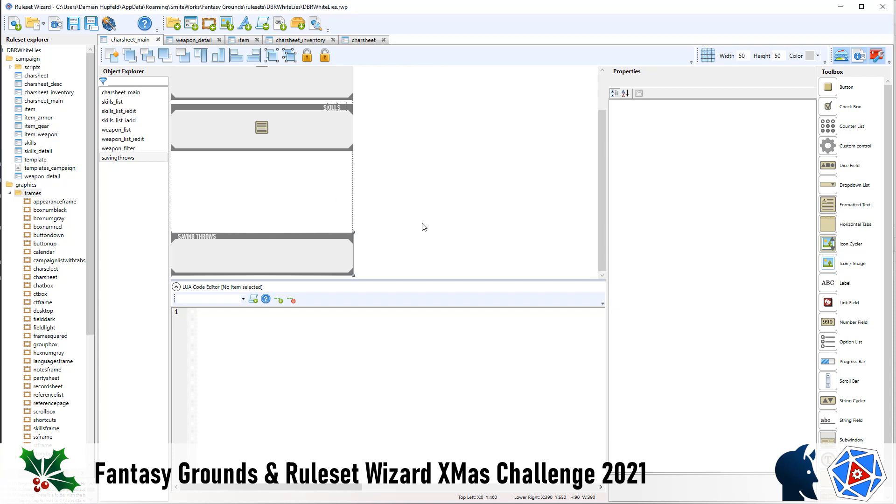
left_click_drag(498, 212, 171, 278)
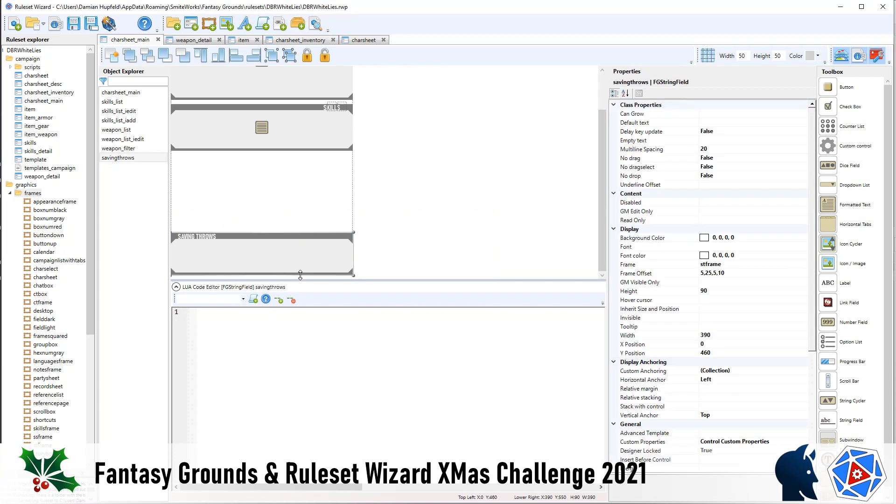
key("ctrl+v")
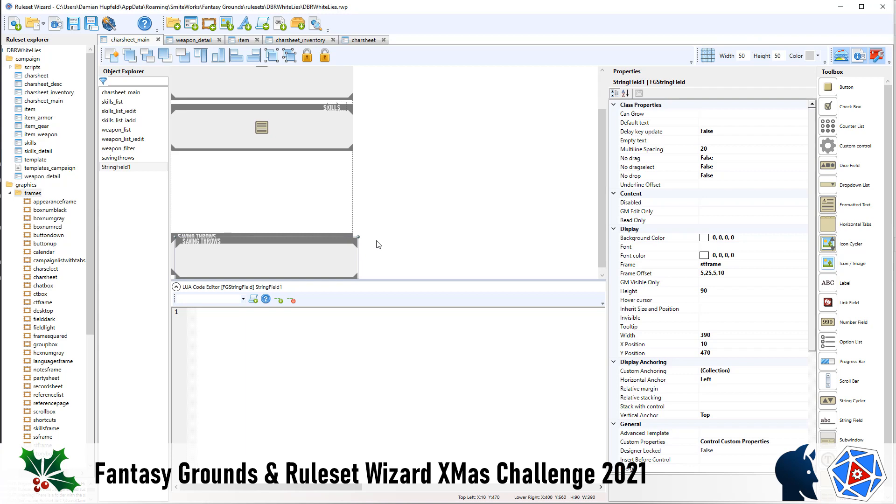
Position the copied string field at X 0, Y 288 beneath the skills section and stretch its height to 169
key("Up")
key("Up")
key("Up")
key("Up")
key("Up")
key("Up")
key("Up")
key("Up")
key("Up")
key("Up")
key("Up")
key("Up")
key("Up")
key("Up")
key("Up")
key("Up")
key("Up")
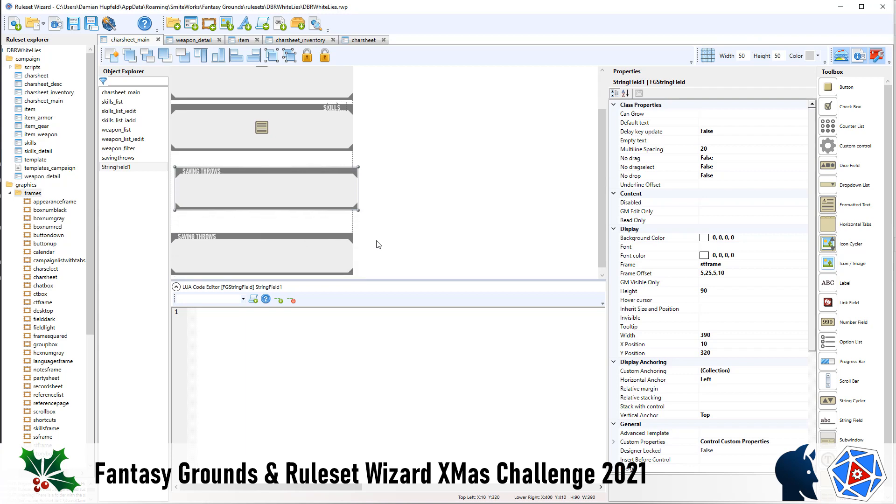
key("Up")
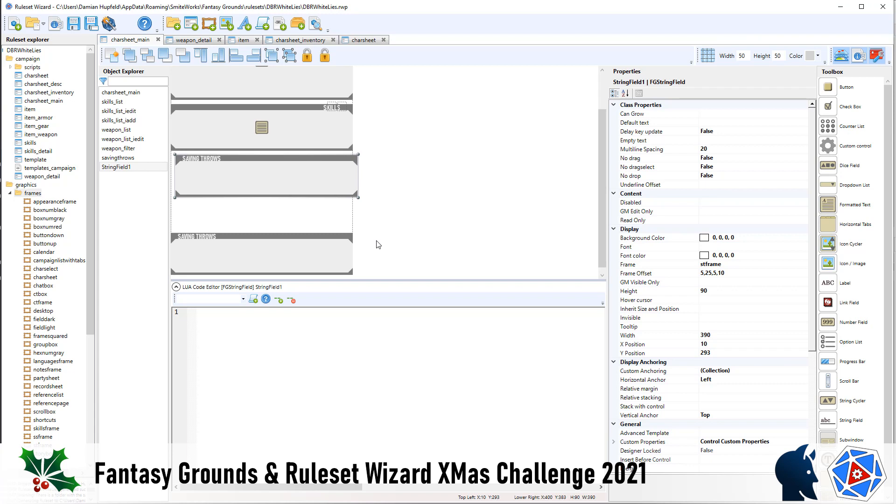
key("Up")
key("Up")
key("Left")
key("Left")
key("Left")
key("Left")
key("Left")
key("Left")
key("Left")
key("Left")
key("Left")
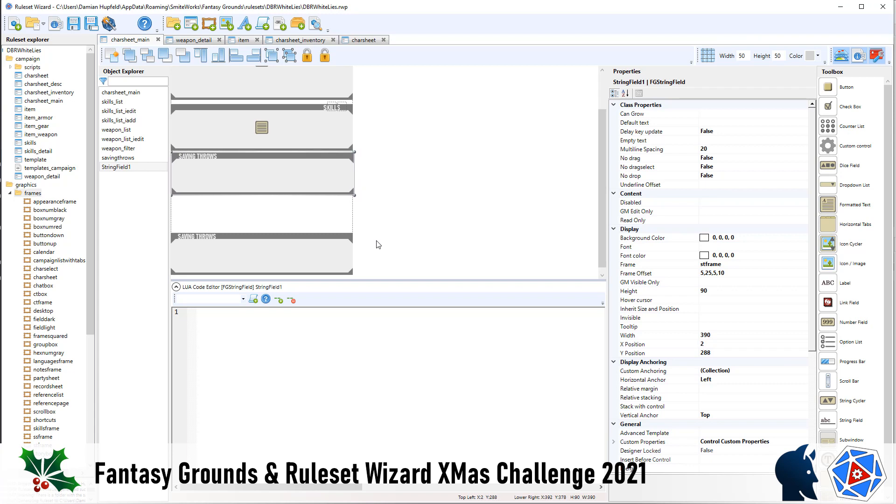
key("Left")
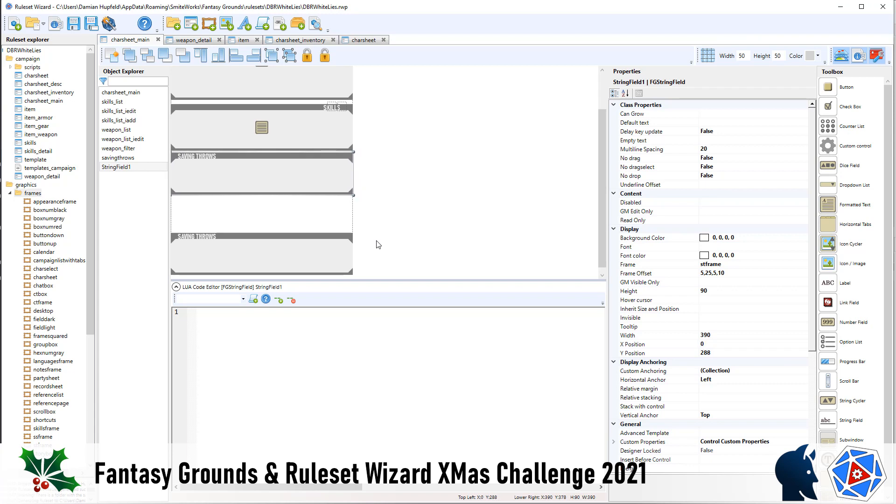
left_click_drag(296, 195, 287, 232)
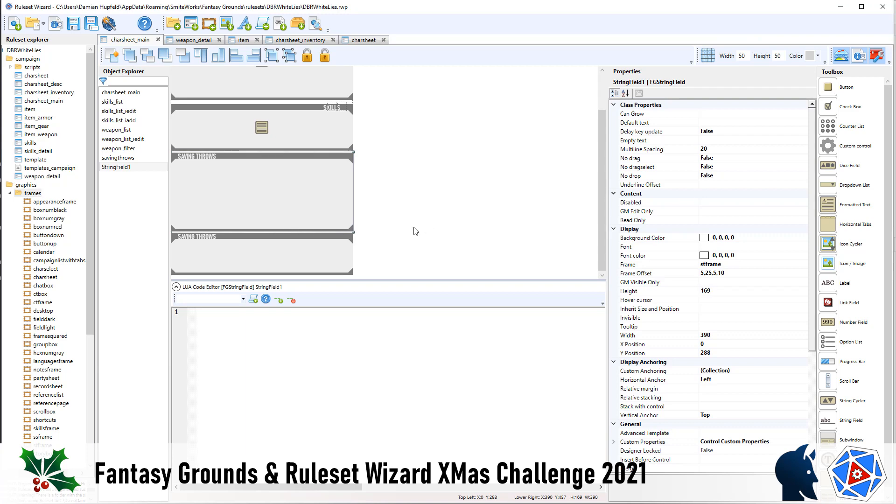
Lock the copied string field in the designer and set its frame to ssframe
left_click(392, 212)
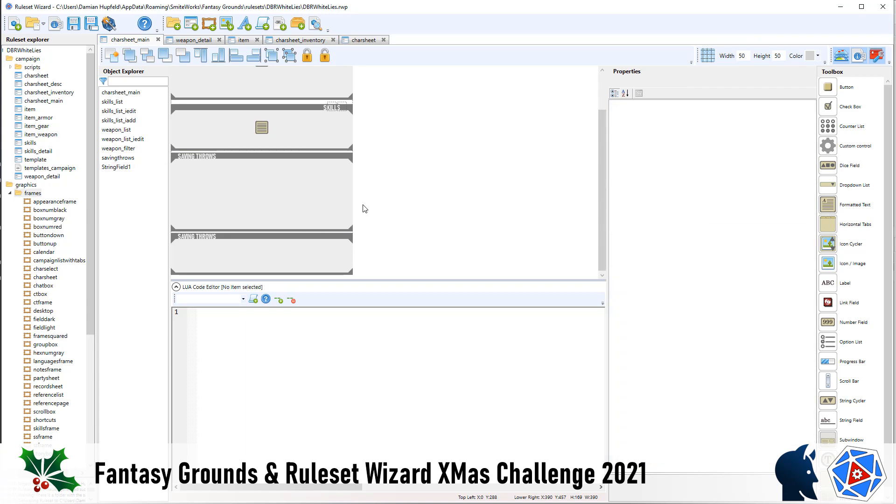
left_click(335, 203)
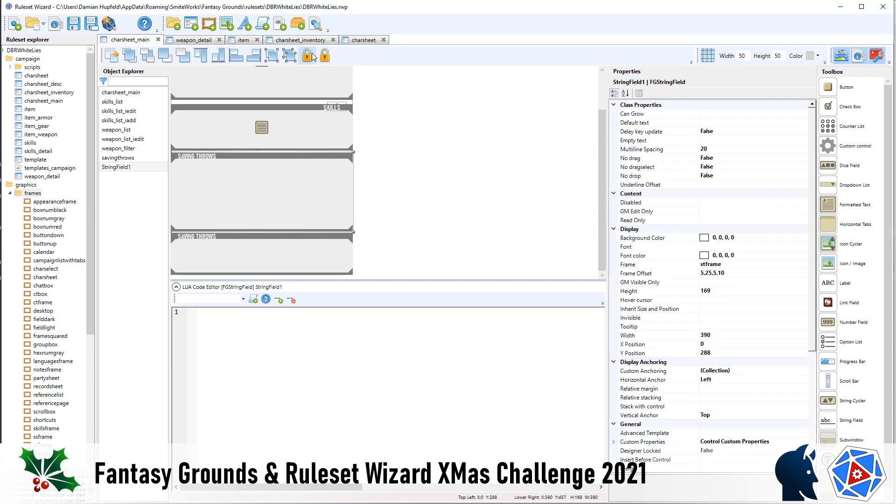
left_click(702, 264)
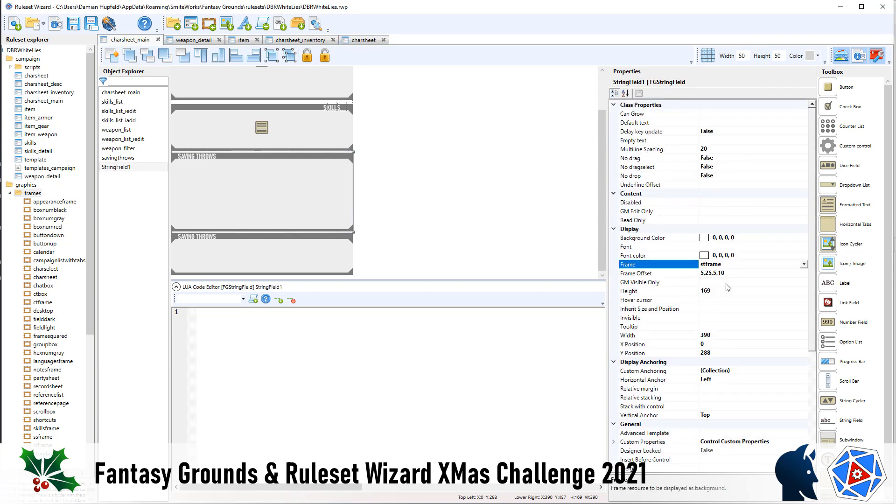
type("s")
scroll(775, 434, "down", 3)
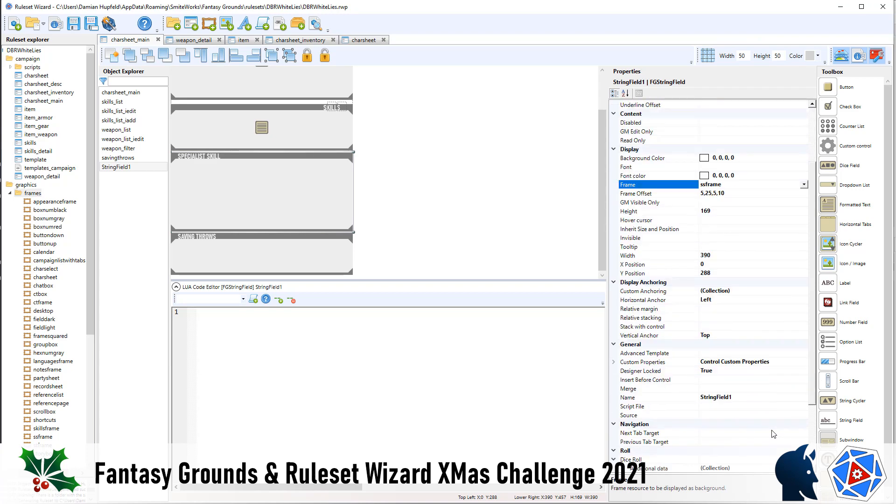
Rename the copied string field to specialistskill
left_click(749, 397)
type("speciali")
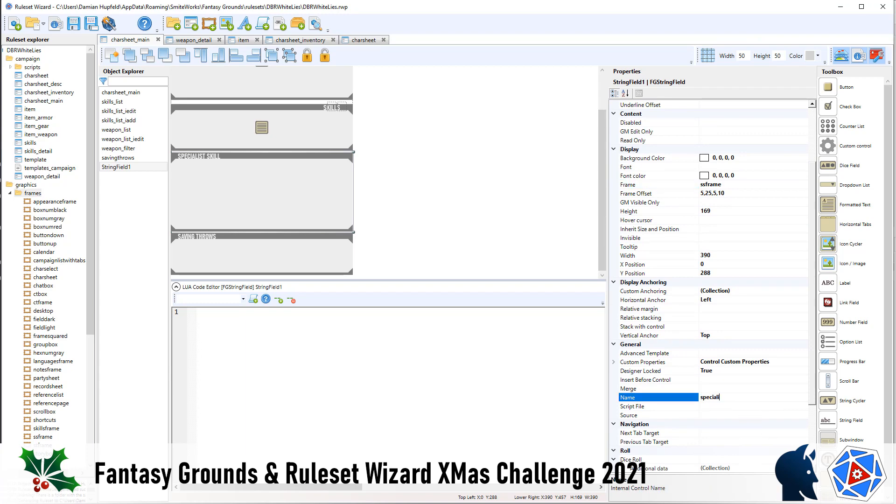
type("stskill")
key("Return")
left_click(433, 170)
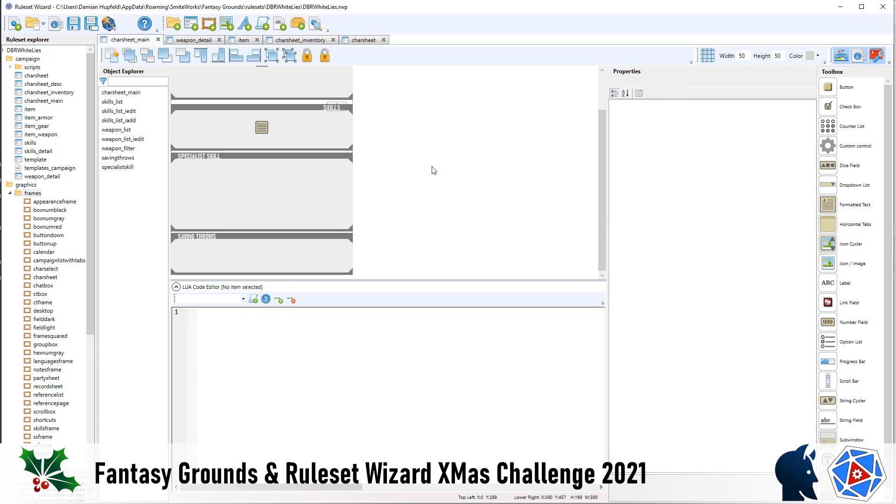
Select all the controls on charsheet_main and lock them in the designer
scroll(434, 171, "up", 2)
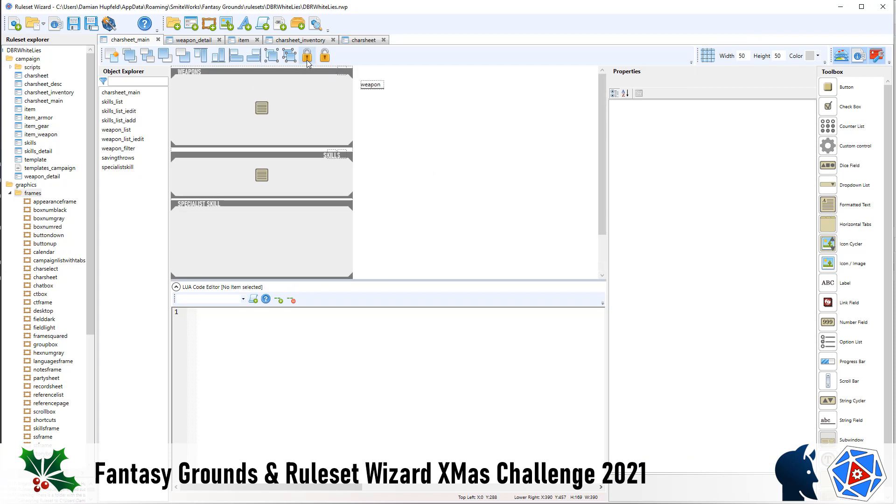
scroll(460, 166, "down", 2)
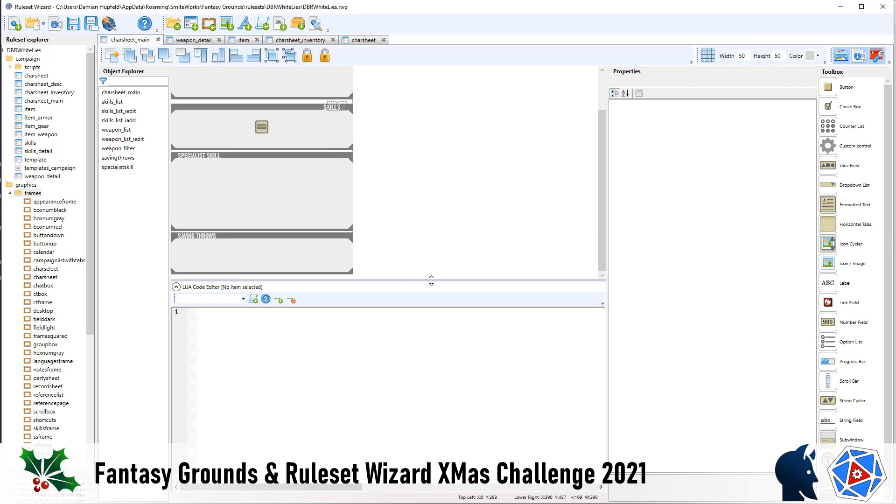
left_click_drag(432, 293, 433, 375)
left_click_drag(394, 342, 326, 267)
left_click(306, 57)
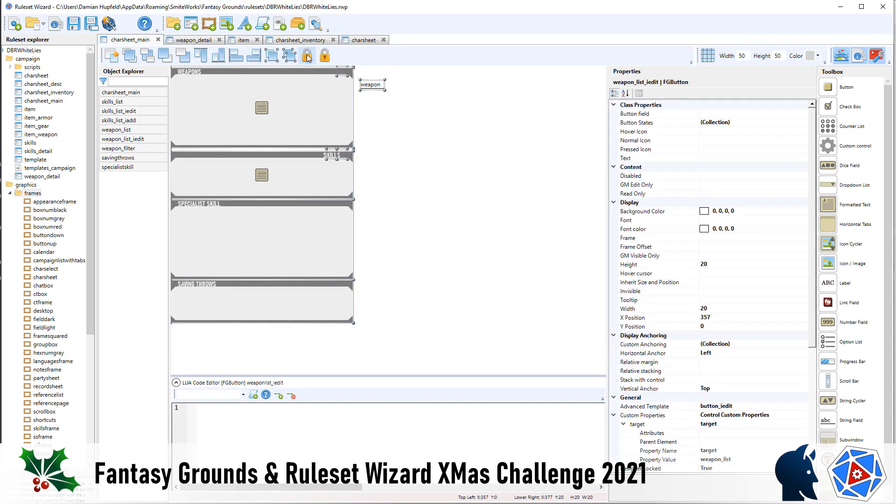
left_click_drag(393, 376, 393, 289)
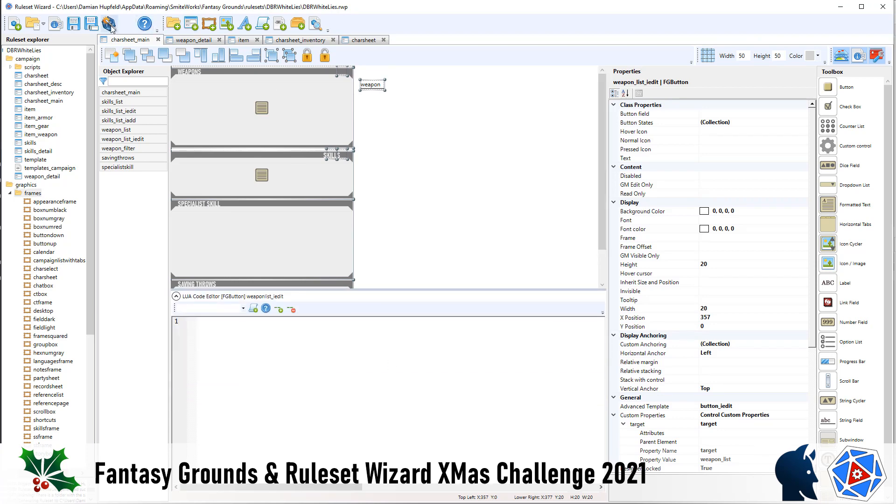
Build the ruleset, check the new sections on the character sheet in Fantasy Grounds, and return to Ruleset Wizard
left_click(110, 25)
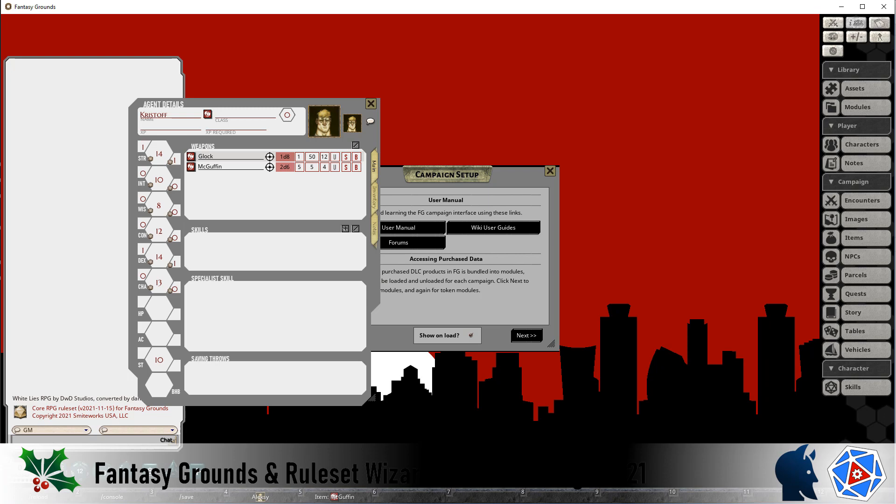
key("alt+Tab")
left_click(481, 184)
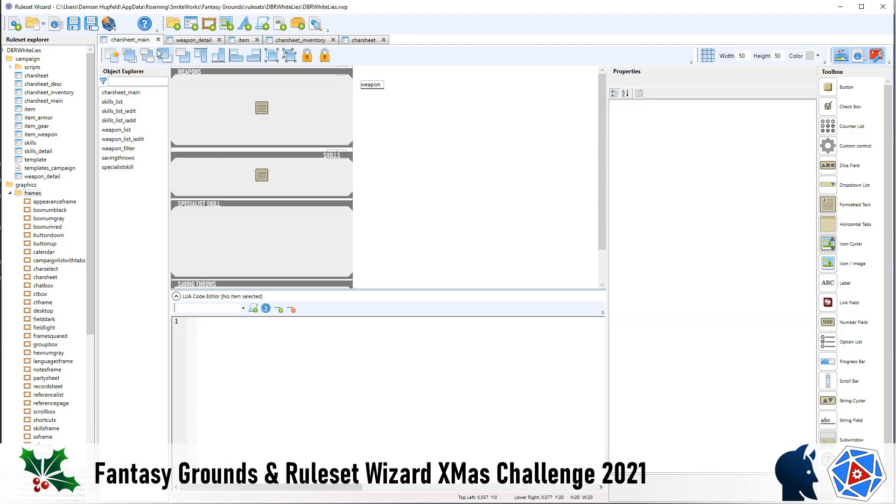
On the charsheet window, unlock the six ability modifier fields and nudge them together one pixel left and one pixel up
left_click(364, 40)
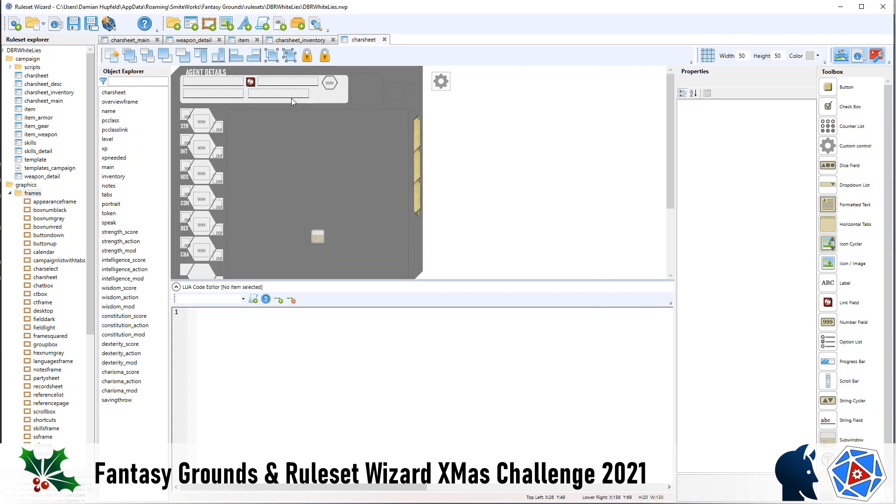
left_click(185, 116)
left_click(187, 142)
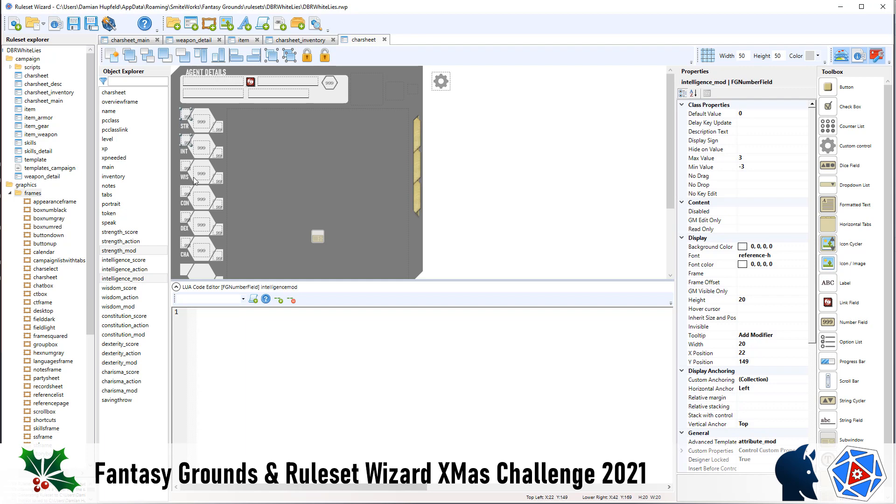
left_click(185, 245)
left_click(185, 219)
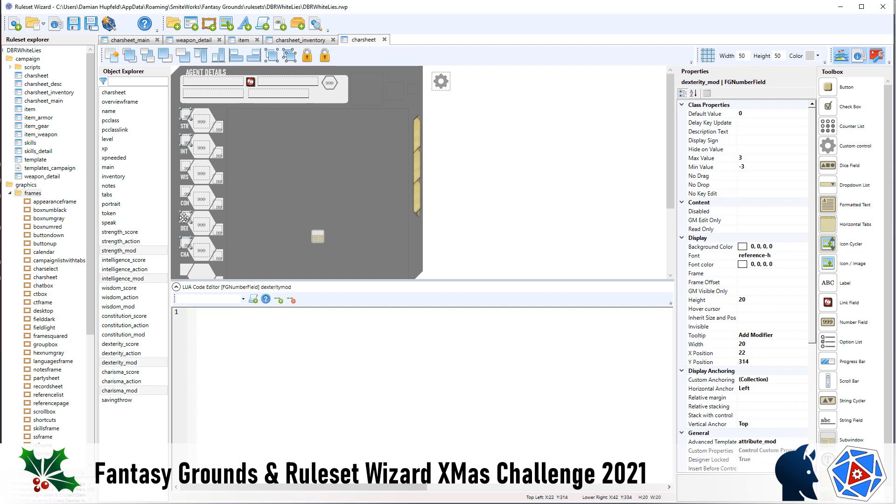
left_click(185, 193)
left_click(185, 163)
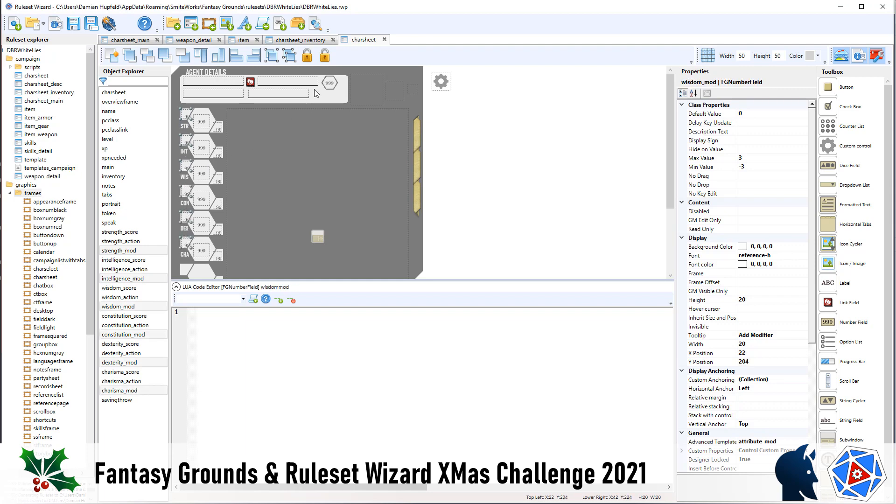
left_click(326, 57)
key("Left")
key("Up")
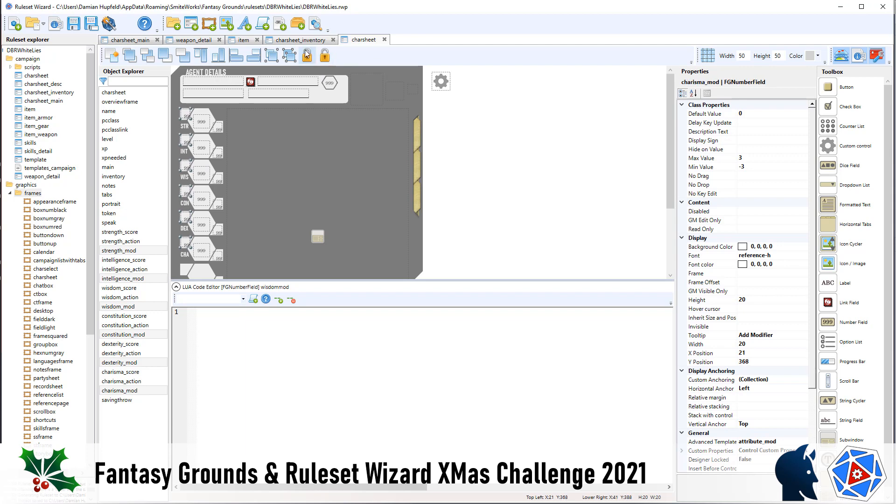
Unlock the six ability score fields from strength to charisma and nudge them together two pixels up
left_click(204, 120)
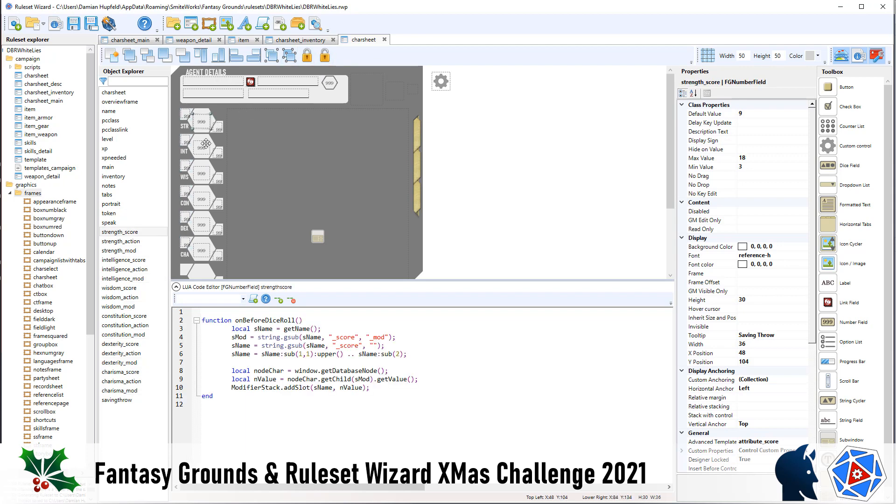
left_click(202, 144, "ctrl")
left_click(202, 176, "ctrl")
left_click(203, 196, "ctrl")
left_click(204, 219, "ctrl")
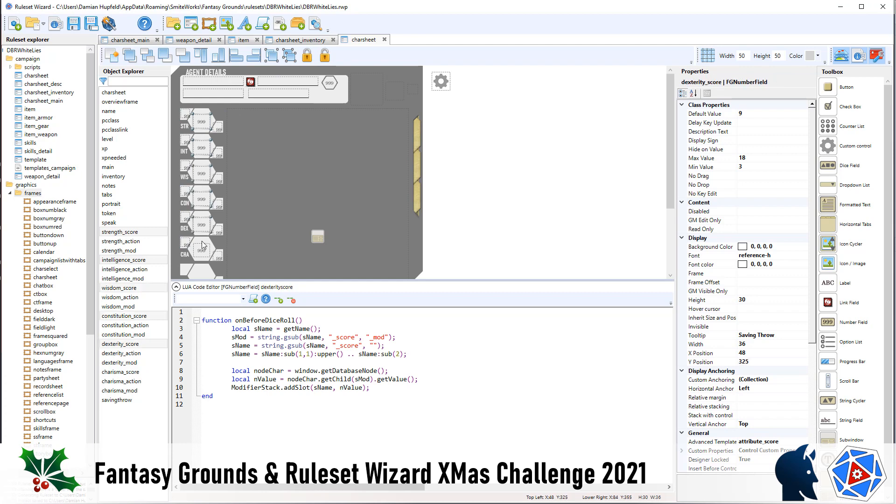
left_click(201, 249, "ctrl")
left_click(325, 57)
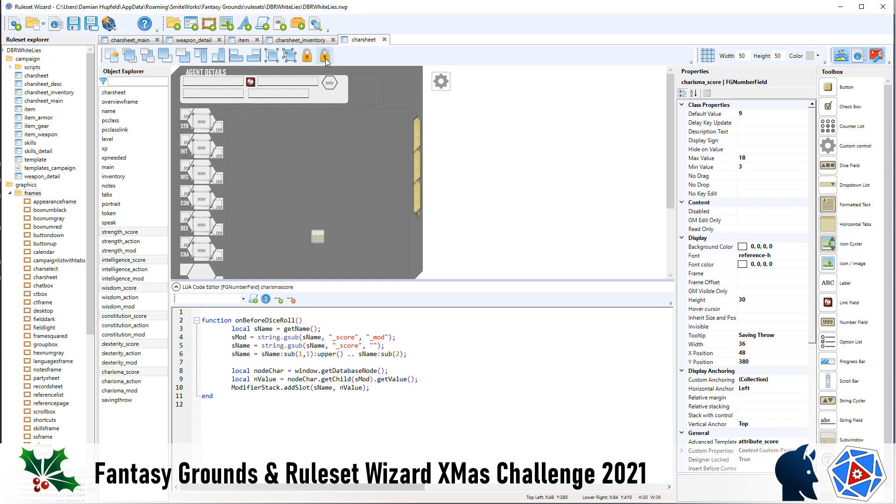
key("Up")
key("Up")
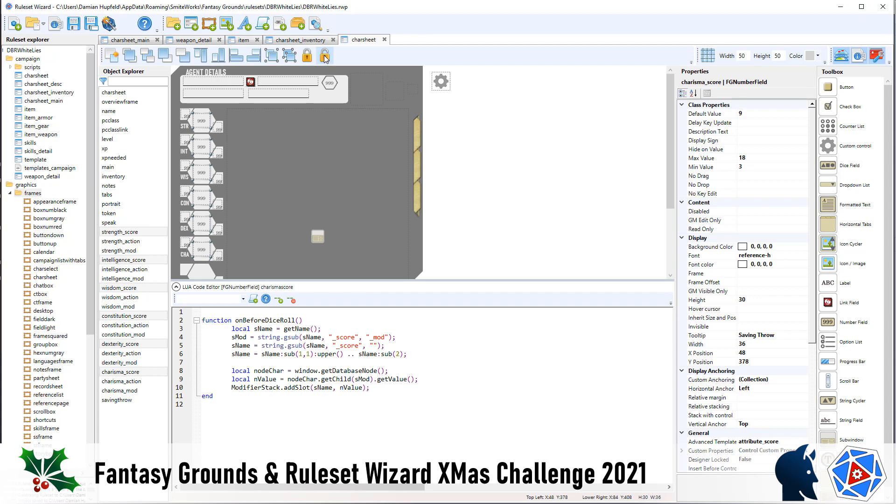
Unlock the six ability action fields from strength to charisma and nudge them together one pixel right and one pixel up
left_click(220, 127)
left_click(218, 158)
left_click(217, 158)
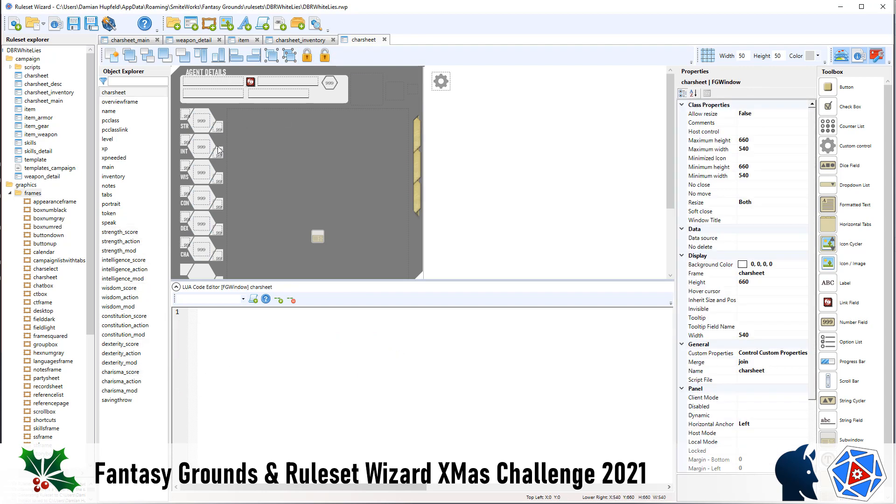
left_click(220, 127)
left_click(219, 154, "ctrl")
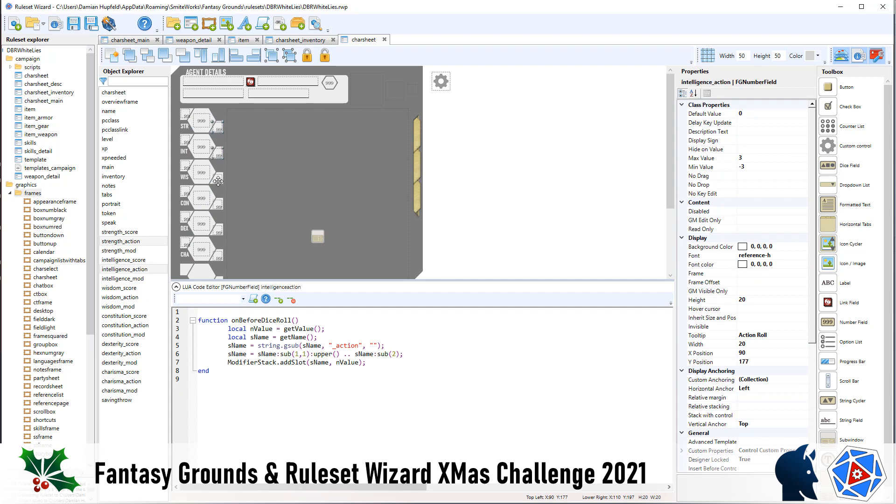
left_click(219, 180, "ctrl")
left_click(219, 205, "ctrl")
left_click(220, 232, "ctrl")
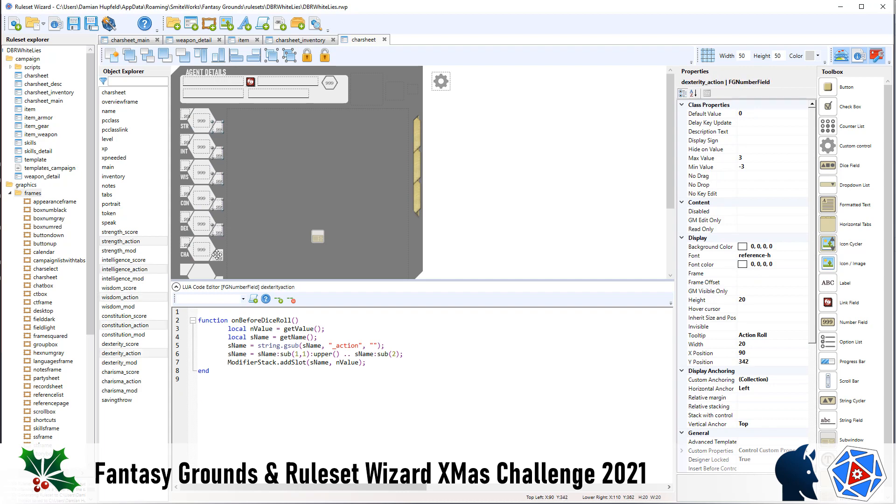
left_click(218, 255, "ctrl")
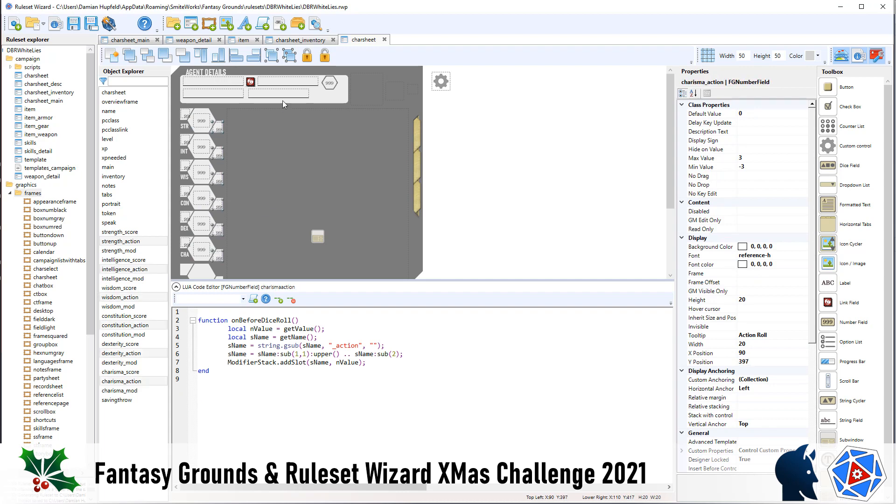
left_click(326, 56)
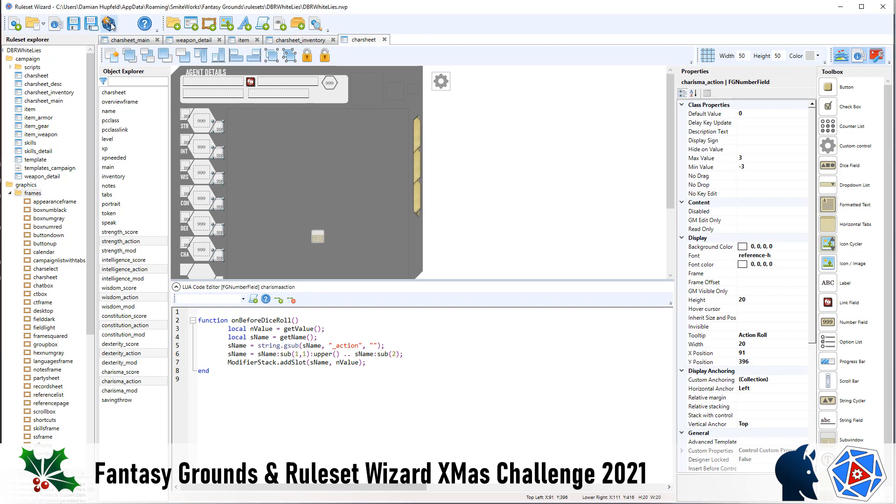
left_click(471, 118)
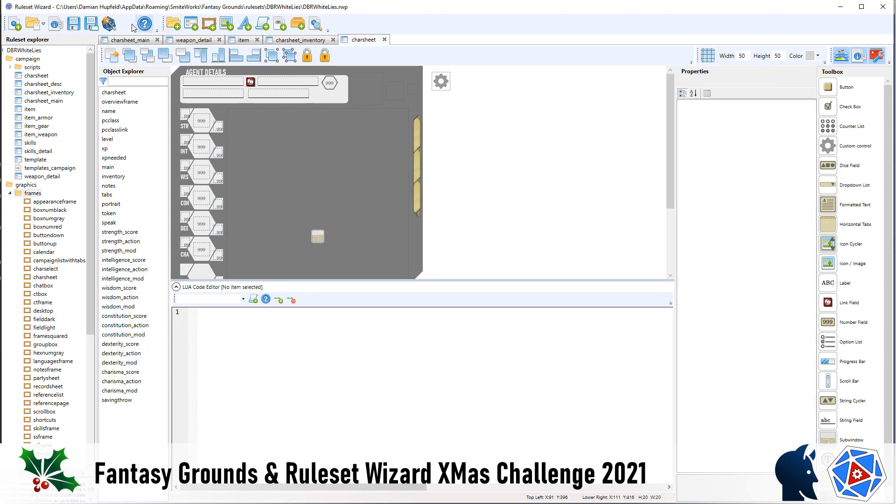
Build the ruleset and review the character sheet's Main, Inventory and Notes pages in Fantasy Grounds
left_click(109, 24)
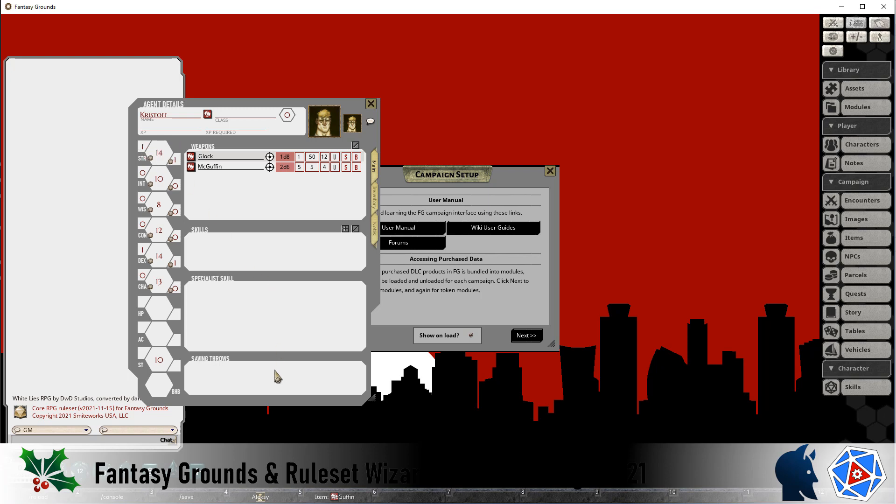
left_click(375, 201)
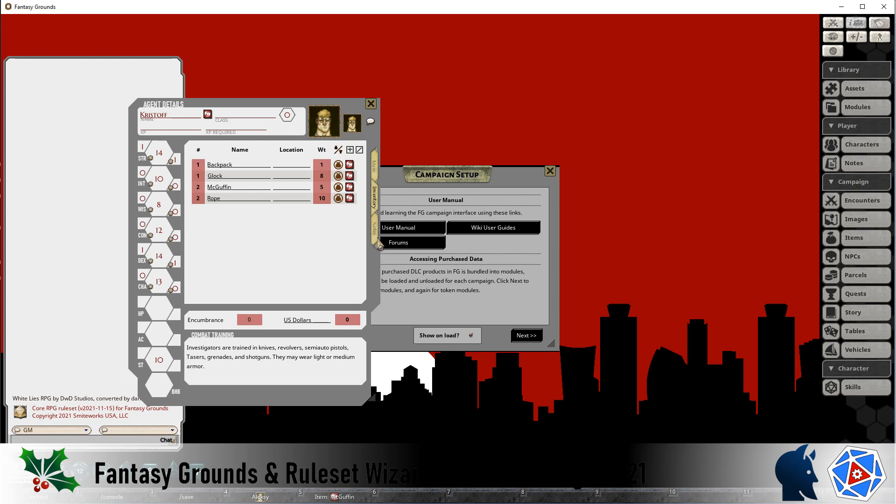
left_click(379, 241)
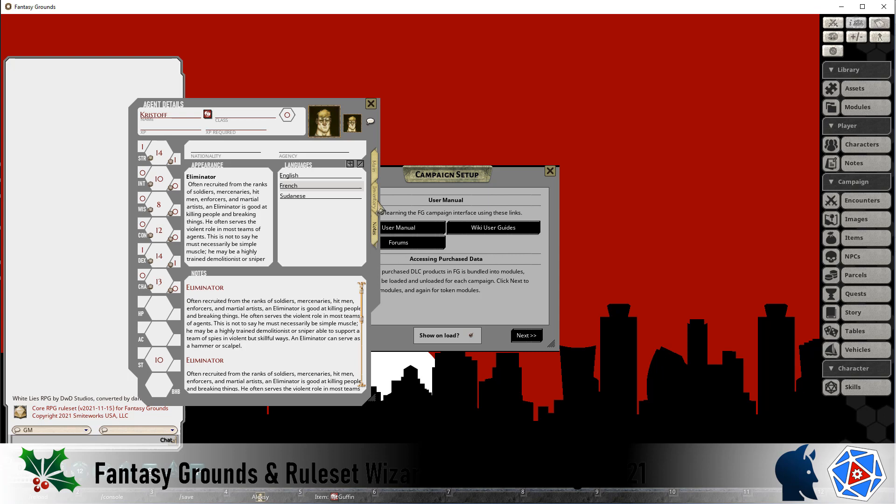
left_click(381, 210)
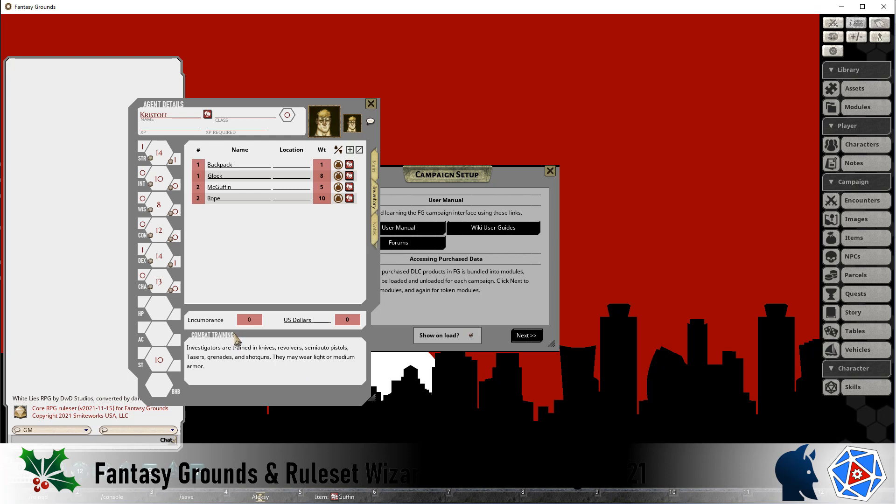
left_click(377, 241)
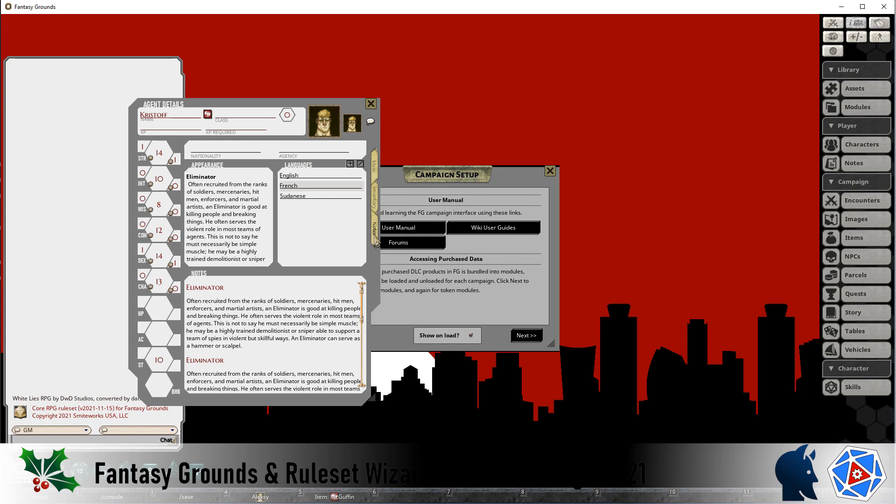
left_click(377, 173)
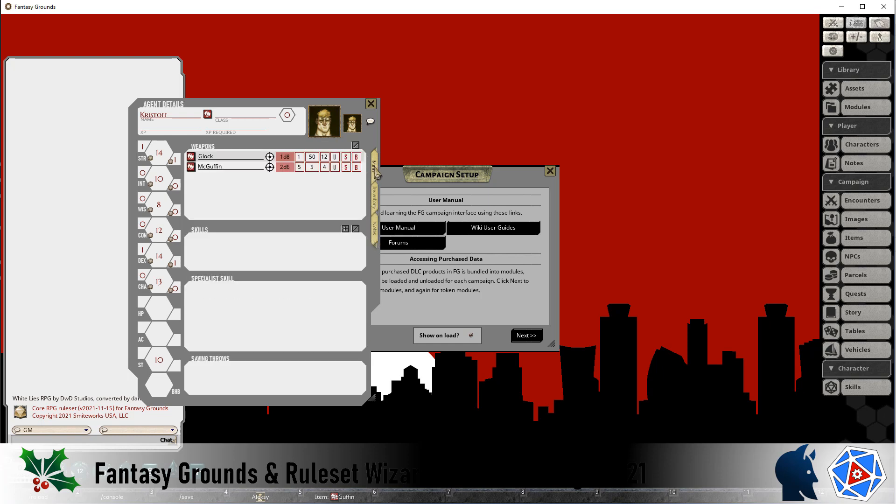